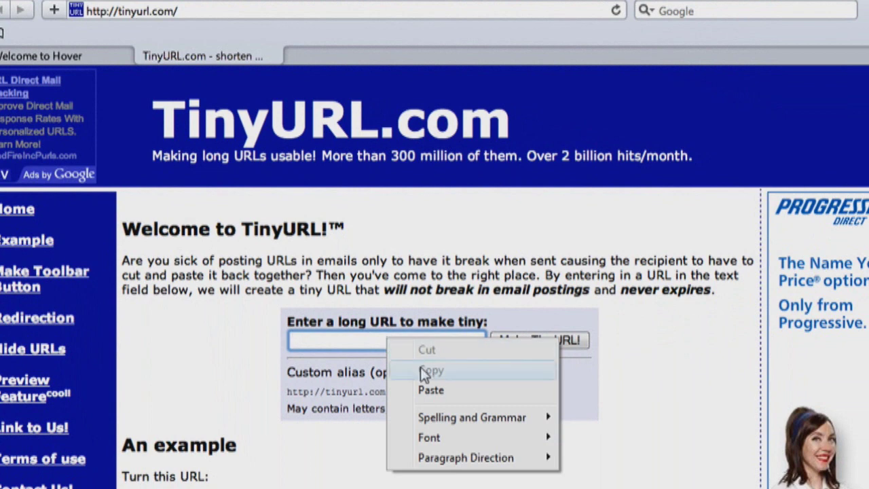
# - Shorten the CNN Sotomayor article link to tinyurl.com/m5nfyr and highlight the generated code
pyautogui.click(442, 389)
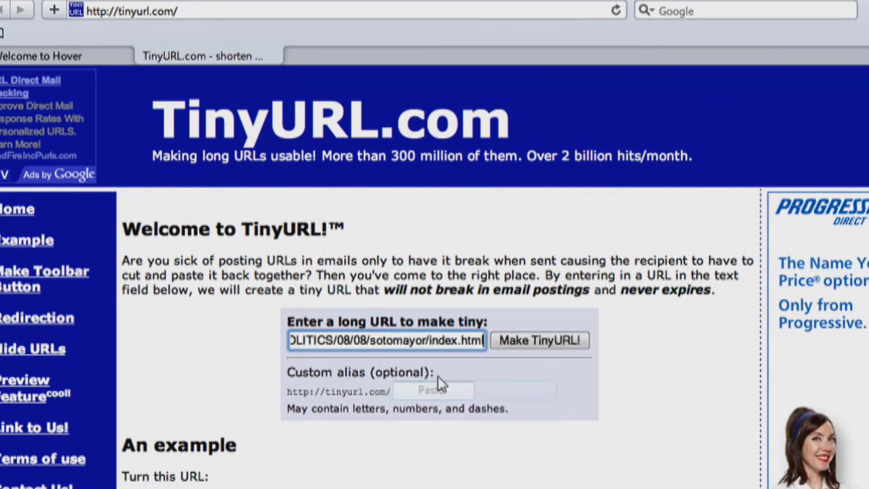
pyautogui.click(511, 343)
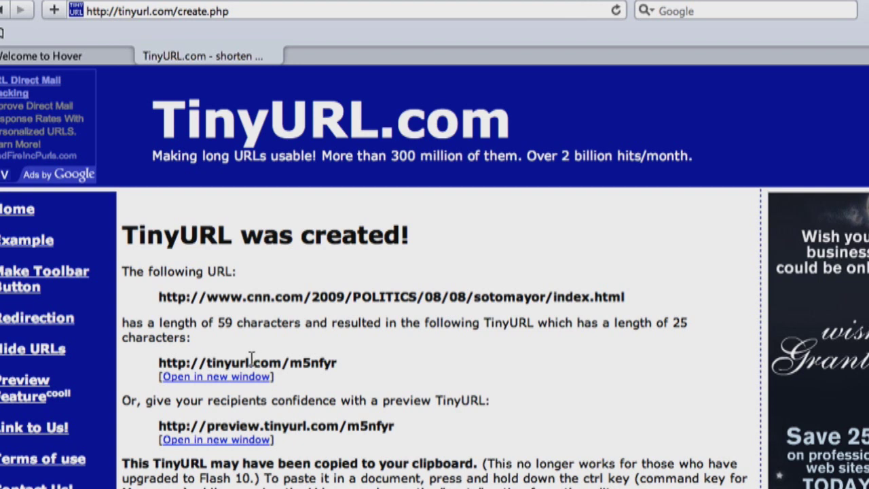
pyautogui.moveTo(248, 356); pyautogui.dragTo(210, 352)
pyautogui.moveTo(344, 360); pyautogui.dragTo(318, 353)
pyautogui.click(391, 366)
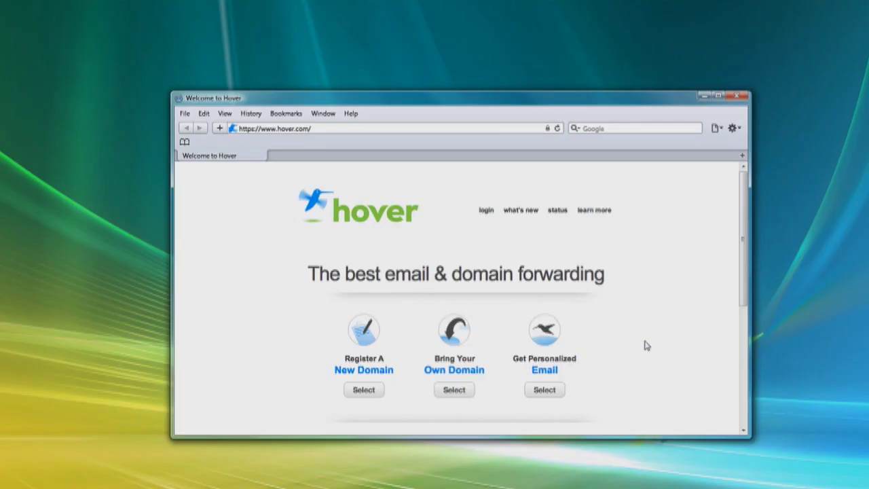
pyautogui.click(374, 391)
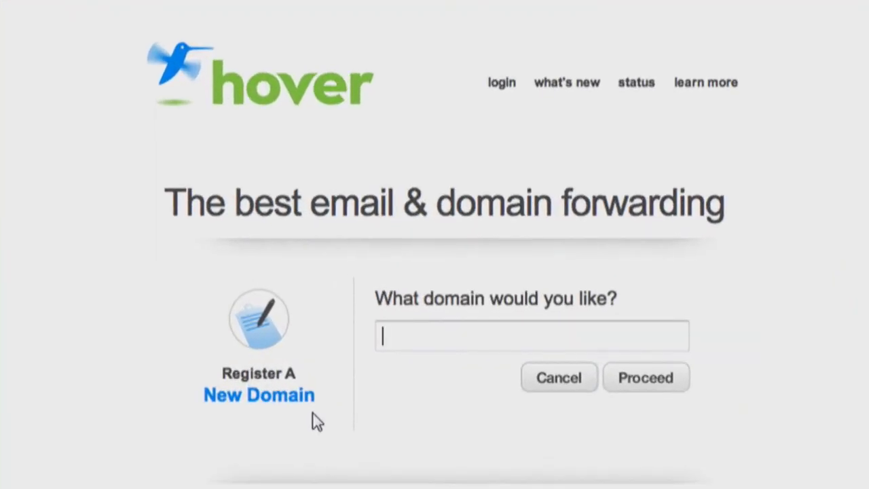
pyautogui.write('bamboobogno')
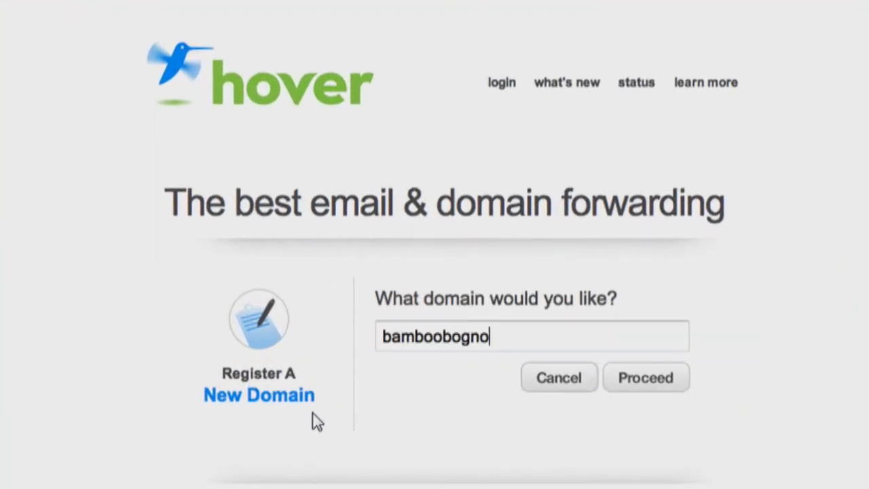
pyautogui.write('t.com')
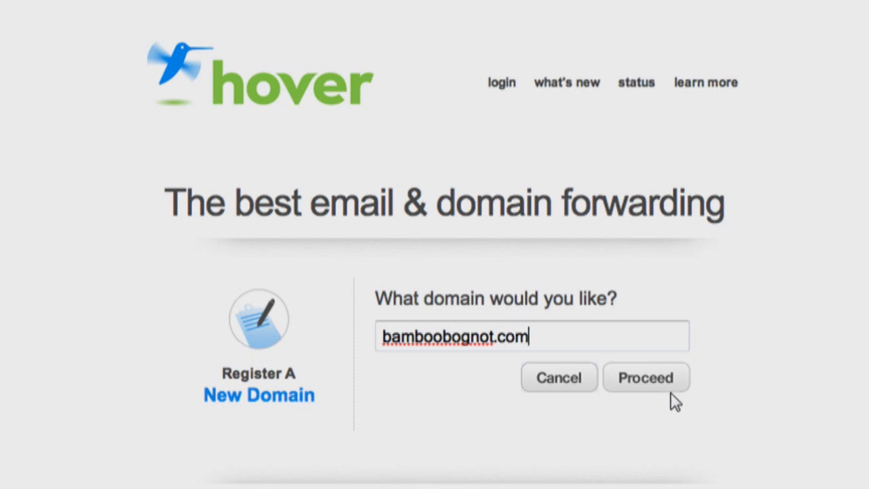
pyautogui.click(667, 389)
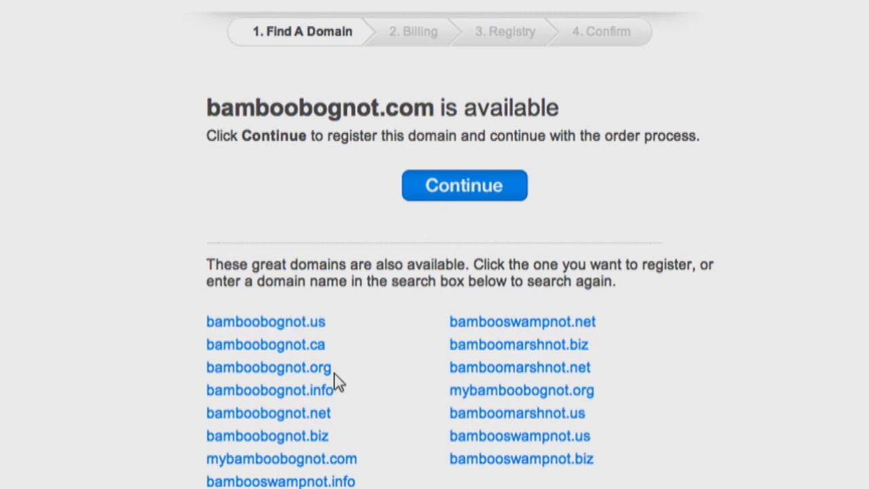
pyautogui.click(477, 202)
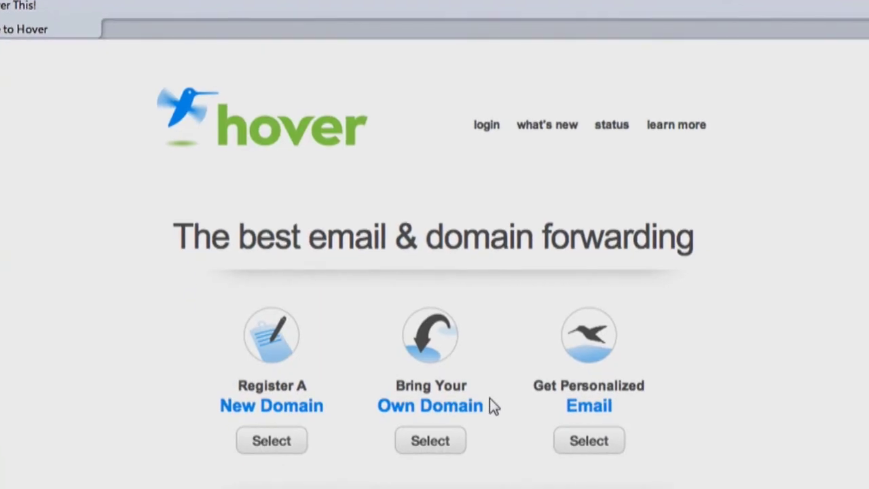
# - Start an Own Domain order for google.com
pyautogui.click(455, 441)
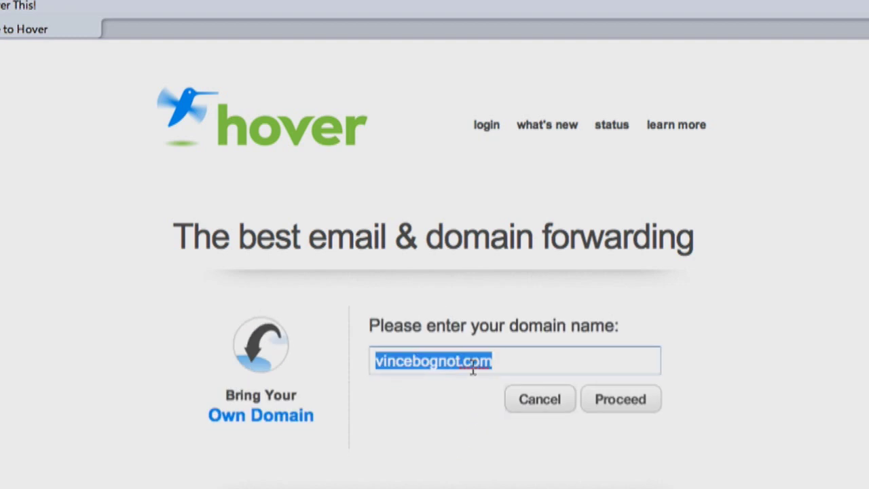
pyautogui.write('google.com')
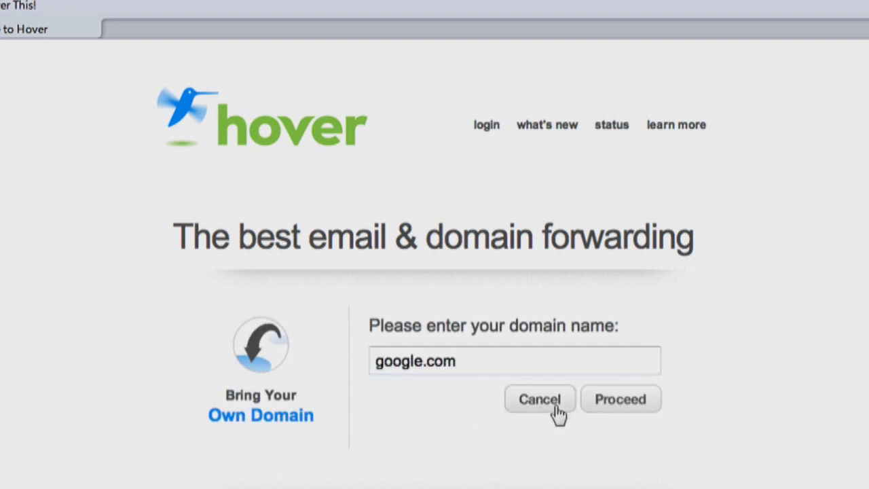
pyautogui.click(596, 403)
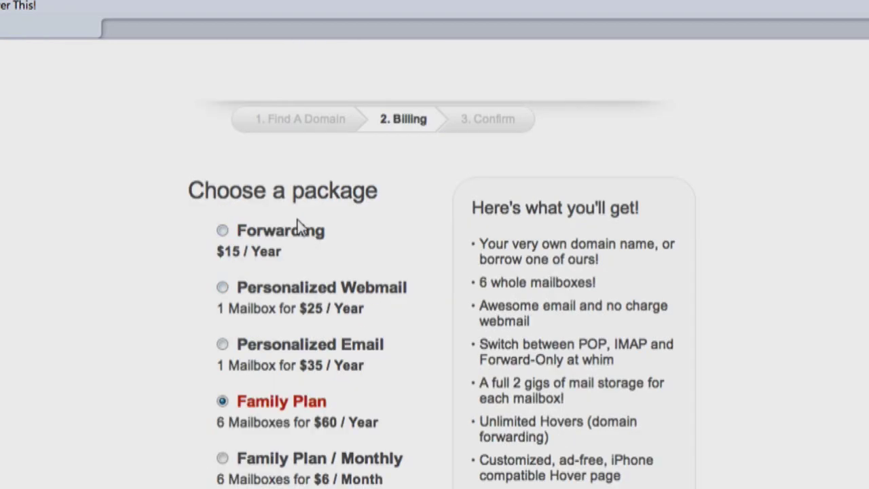
# - Choose the Forwarding package and apply the coupon code for 25% off
pyautogui.click(306, 237)
pyautogui.scroll(-5, 315, 248)
pyautogui.click(335, 264)
pyautogui.write('vince')
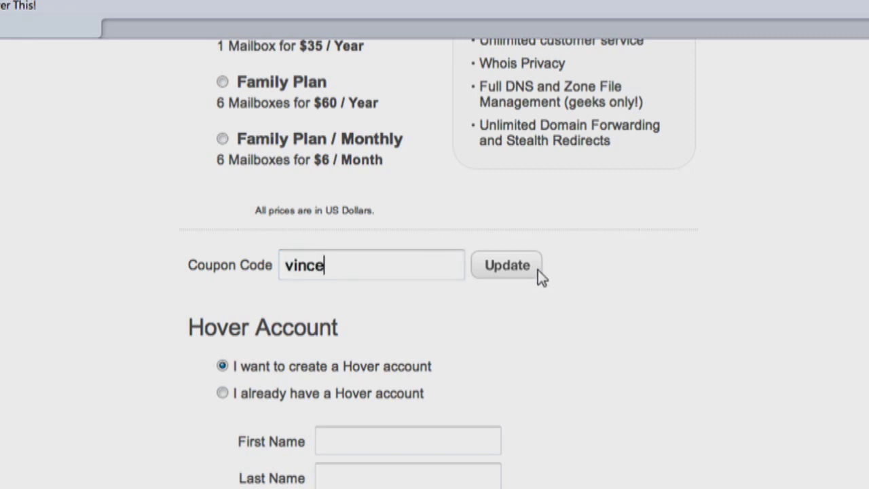
pyautogui.click(536, 268)
# - Choose to log in with an existing Hover account and enter the username
pyautogui.scroll(-5, 516, 278)
pyautogui.click(357, 237)
pyautogui.scroll(-1, 358, 238)
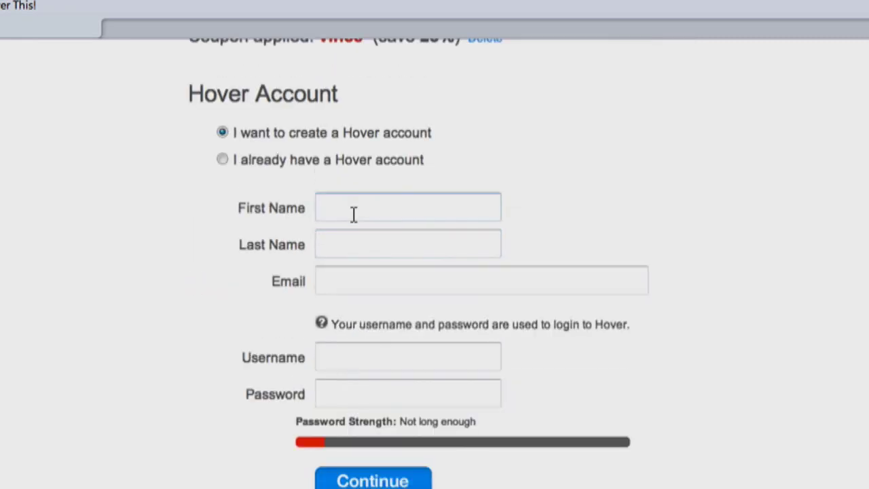
pyautogui.click(378, 165)
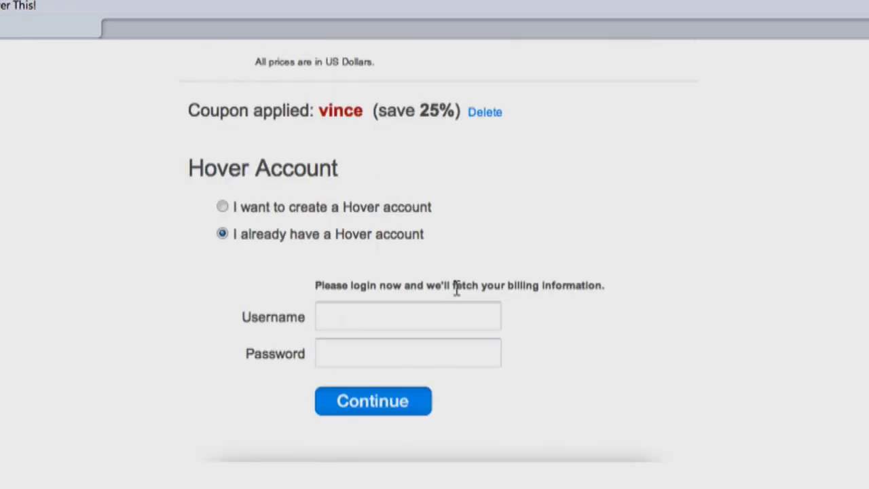
pyautogui.write('vince')
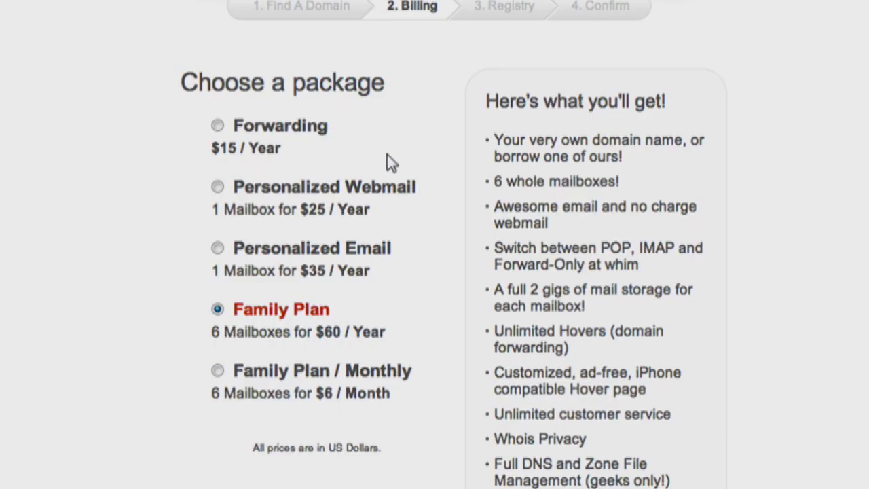
# - Review Forwarding, Personalized Webmail, Personalized Email, Family Plan and Family Plan / Monthly packages in turn
pyautogui.click(297, 129)
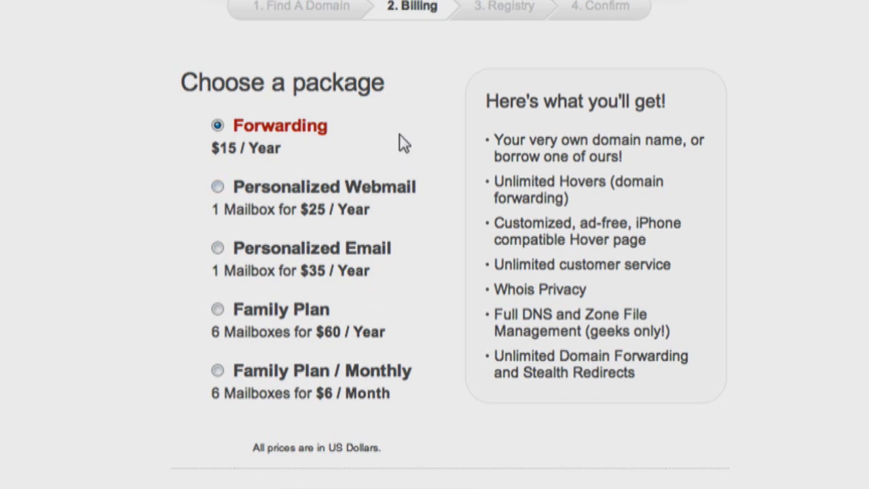
pyautogui.click(388, 196)
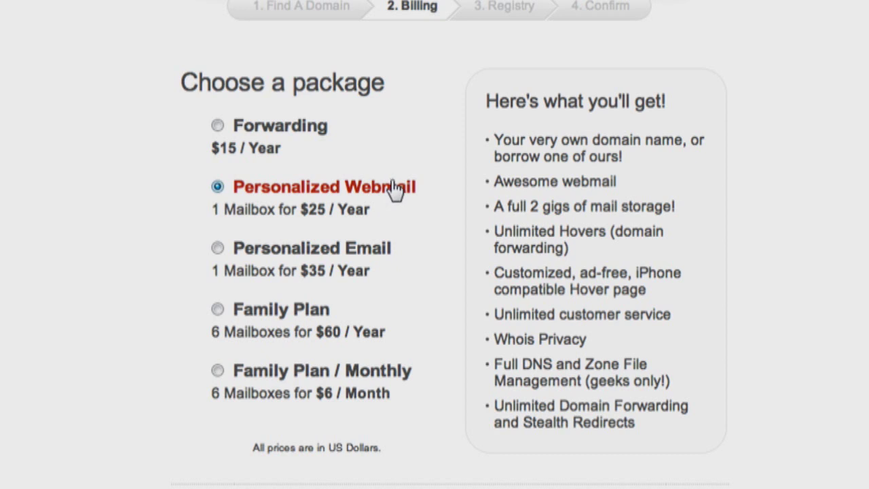
pyautogui.click(374, 249)
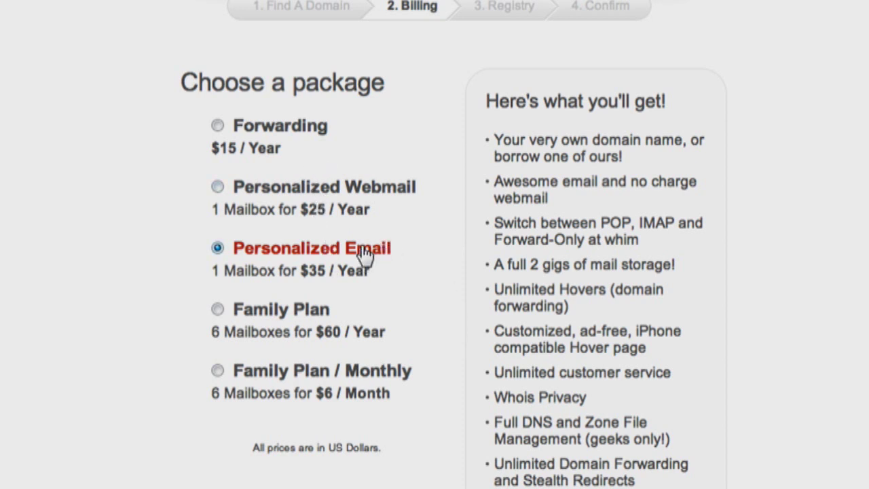
pyautogui.click(286, 316)
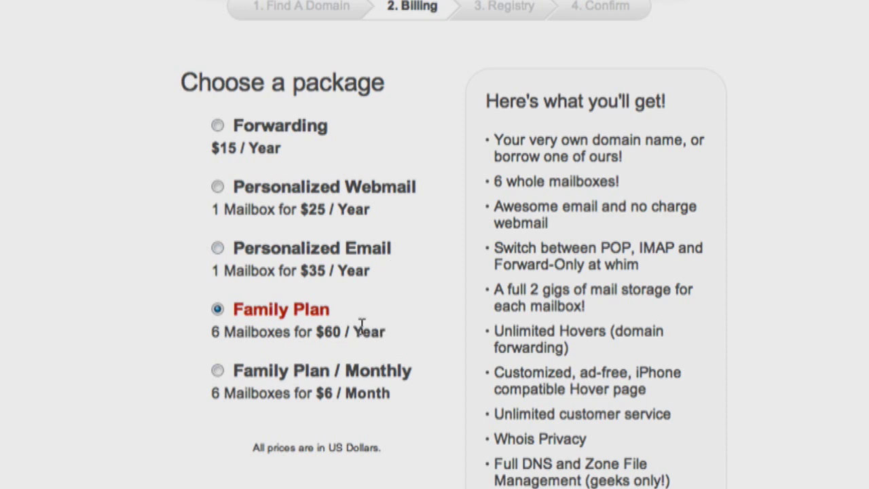
pyautogui.click(370, 372)
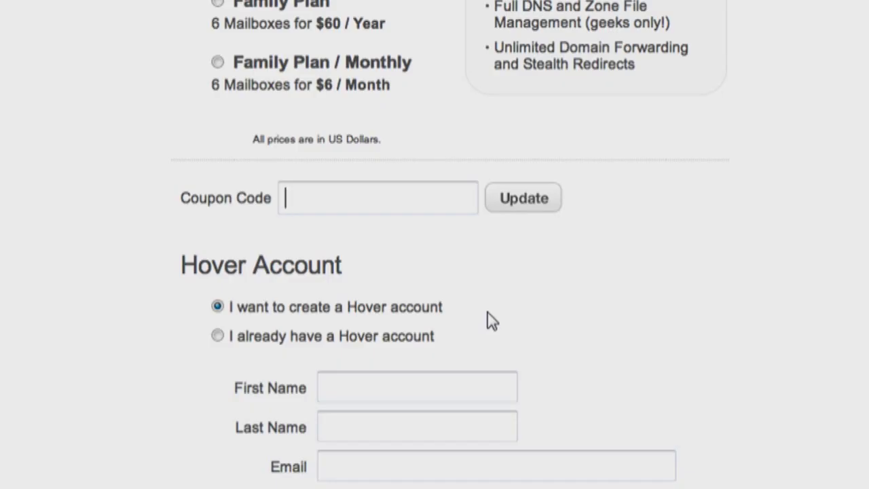
# - Enter the coupon code and apply it for a 25% discount
pyautogui.write('vince')
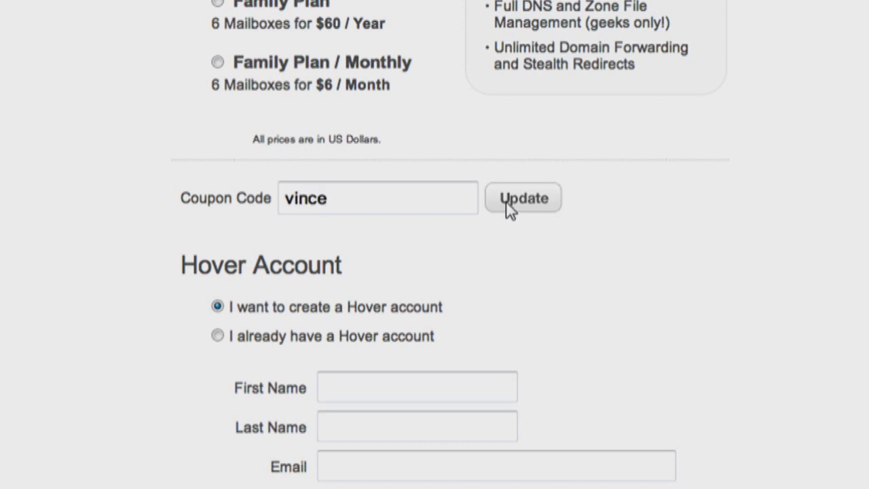
pyautogui.click(507, 206)
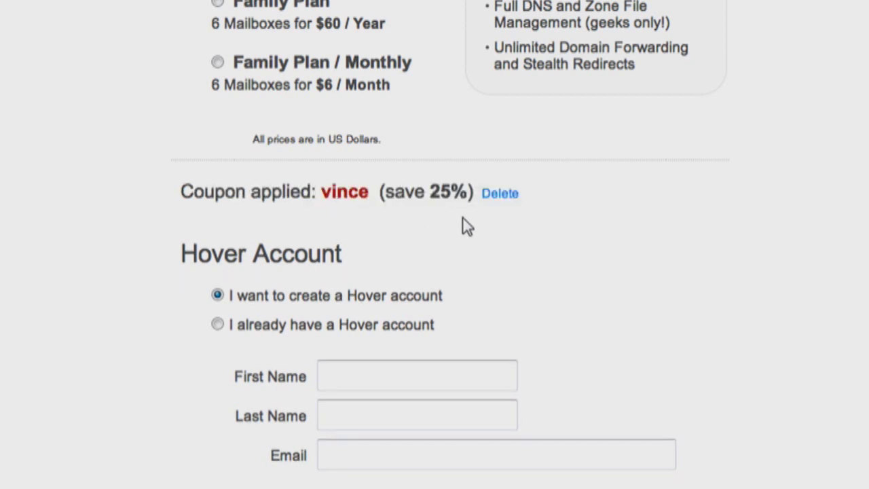
# - Check each package from Personalized Webmail to Family Plan / Monthly, finishing on $15 / Year Forwarding
pyautogui.scroll(5, 469, 229)
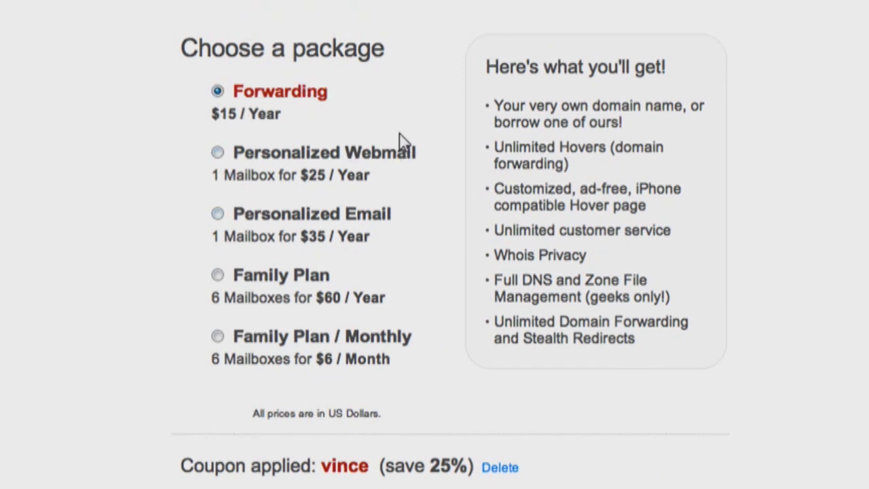
pyautogui.click(357, 160)
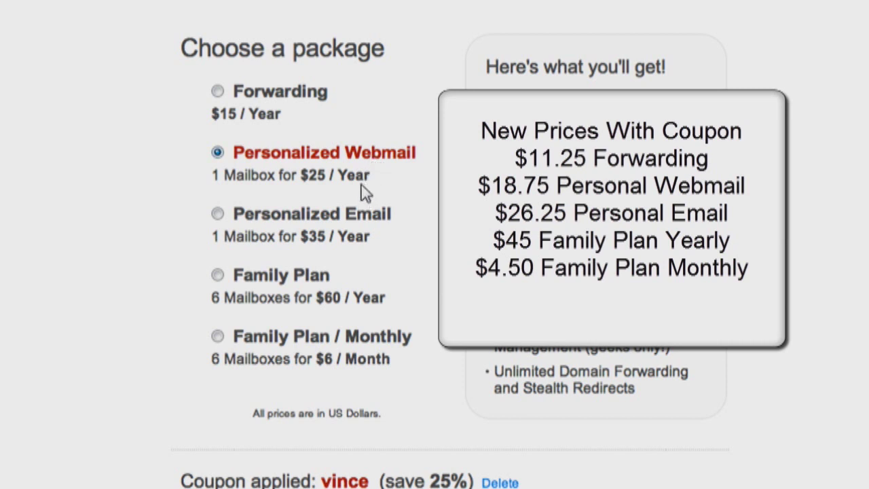
pyautogui.click(378, 217)
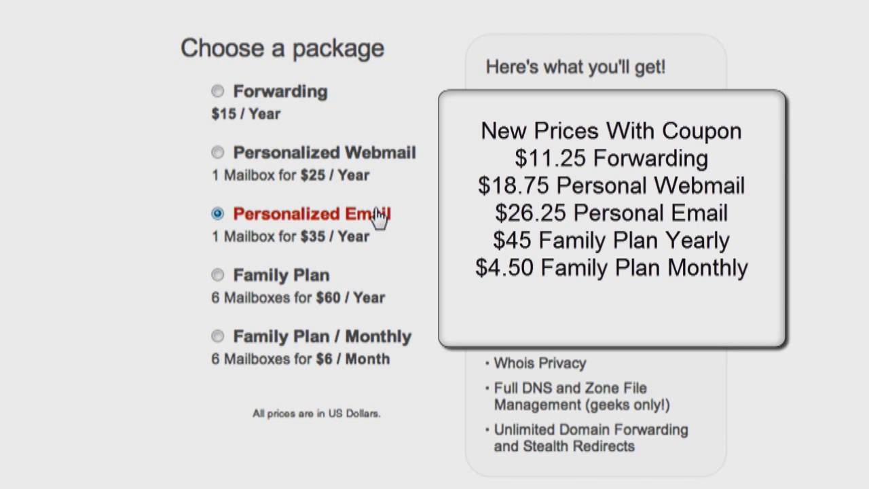
pyautogui.click(318, 280)
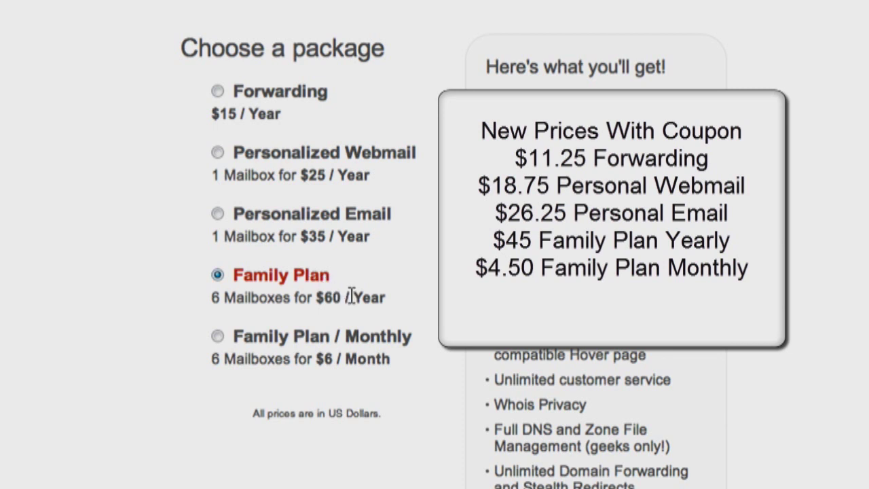
pyautogui.click(370, 342)
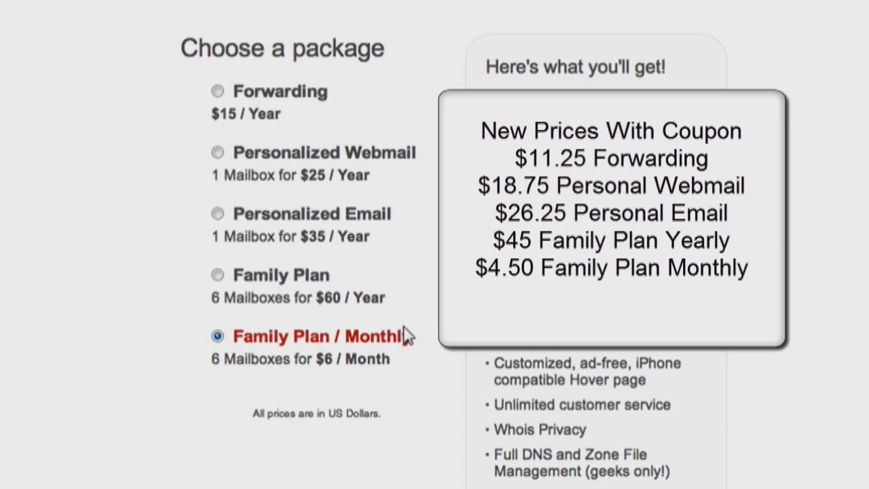
pyautogui.click(299, 95)
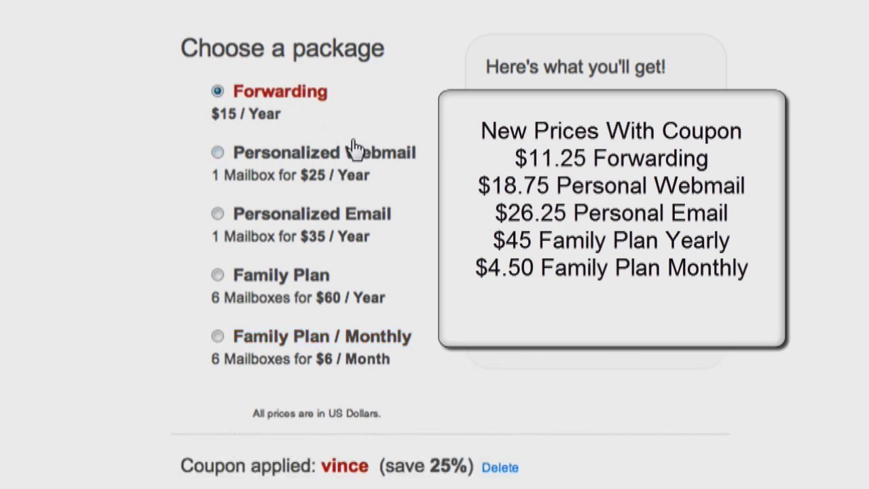
pyautogui.scroll(-3, 353, 148)
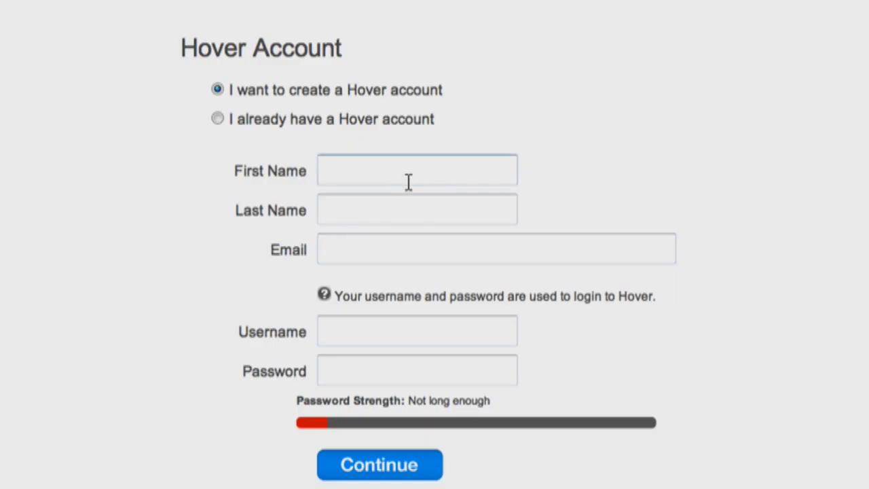
# - Create the new Hover account with first name, last name, e-mail and username, then continue
pyautogui.click(410, 171)
pyautogui.press('Tab')
pyautogui.press('Tab')
pyautogui.press('Tab')
pyautogui.press('Tab')
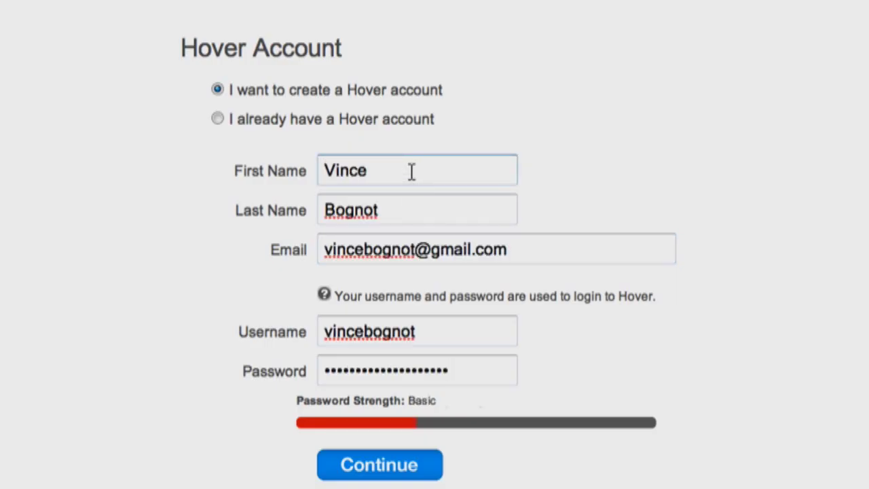
pyautogui.click(414, 456)
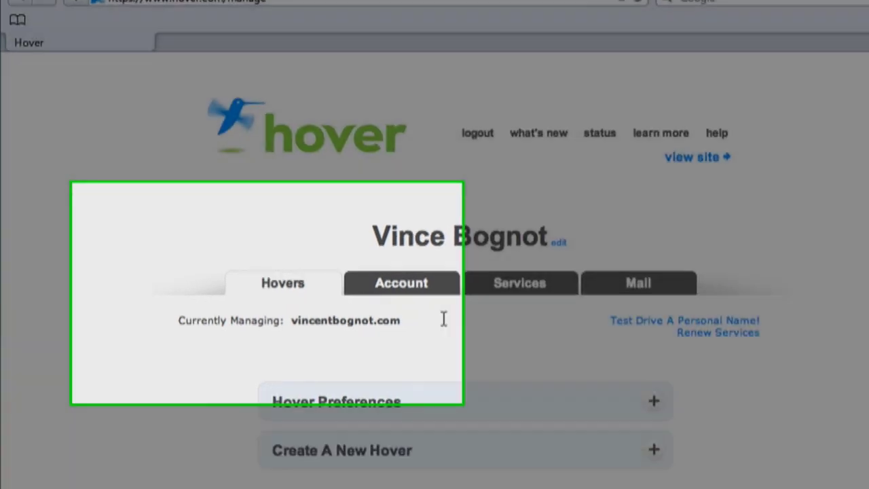
# - Enable stealth redirection, keeping the home page set to Forward to another website
pyautogui.moveTo(441, 319); pyautogui.dragTo(265, 316)
pyautogui.moveTo(422, 299); pyautogui.dragTo(355, 280)
pyautogui.click(550, 344)
pyautogui.scroll(-5, 356, 302)
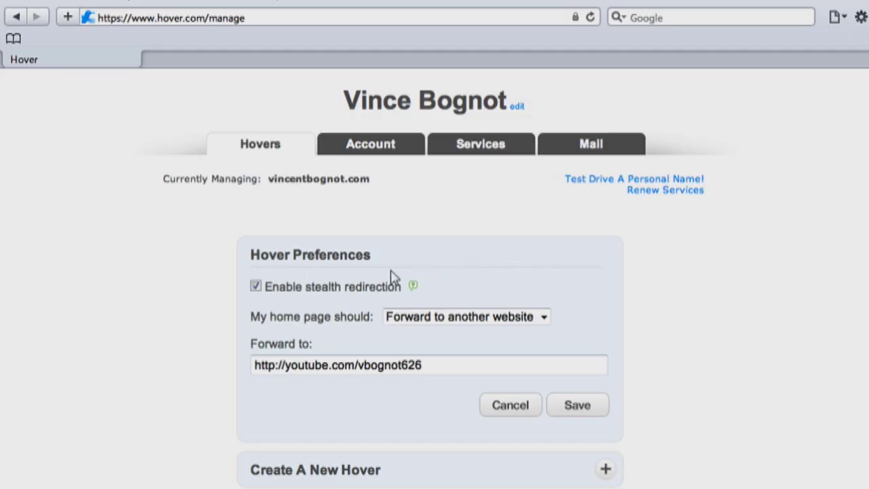
pyautogui.click(326, 289)
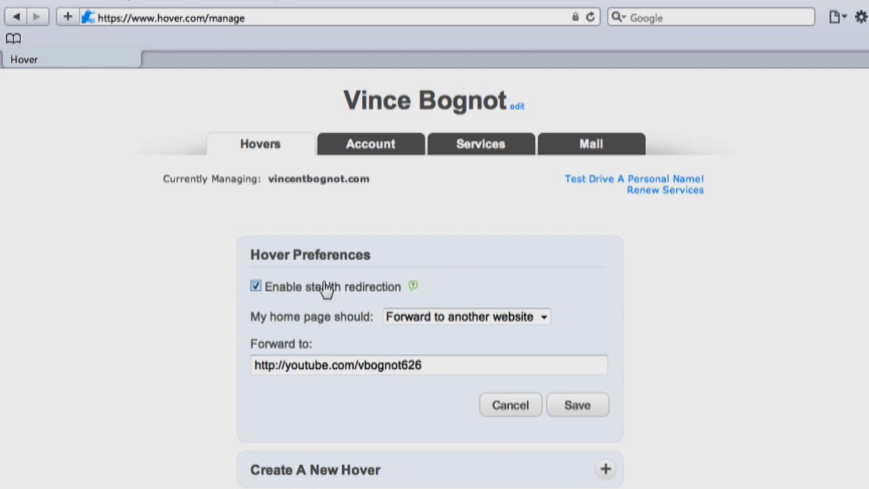
pyautogui.click(402, 327)
pyautogui.click(438, 351)
pyautogui.click(434, 363)
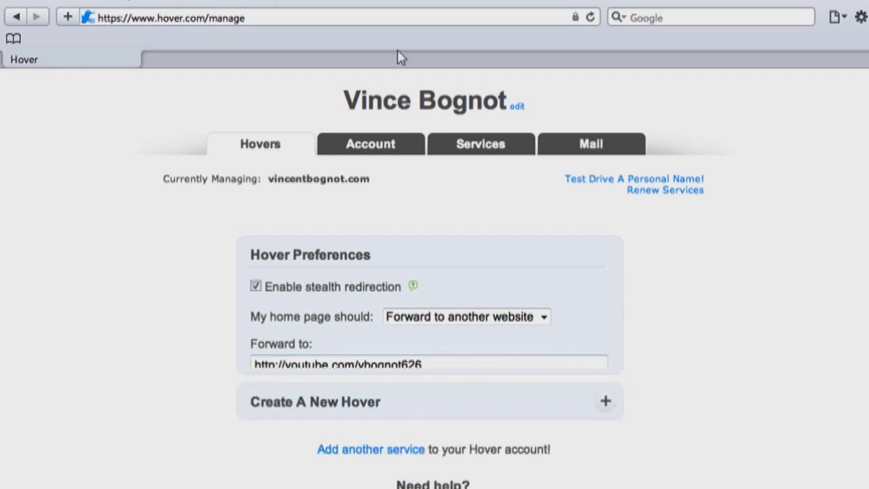
# - Load the domain's home page in a new browser tab
pyautogui.doubleClick(394, 63)
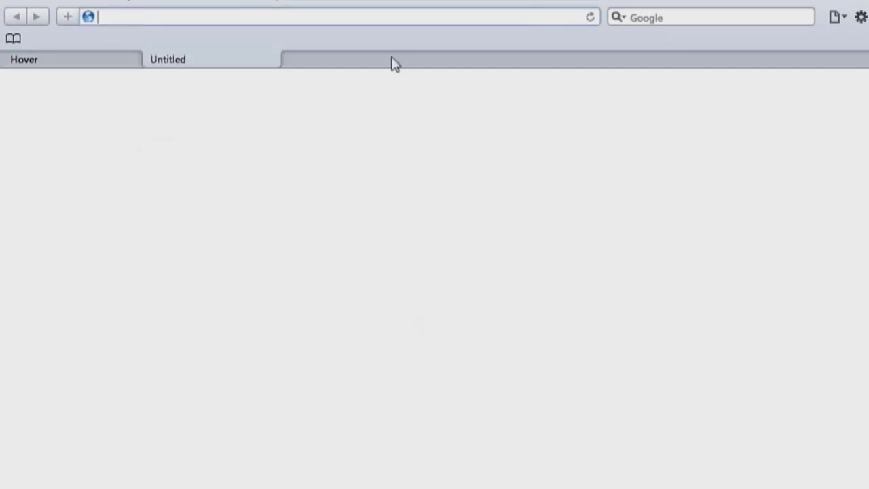
pyautogui.write('vincentbognot.com')
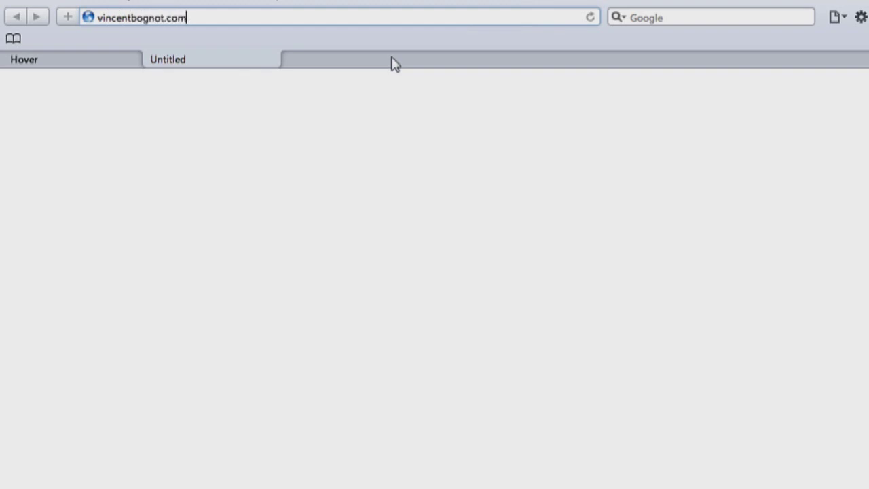
pyautogui.press('Return')
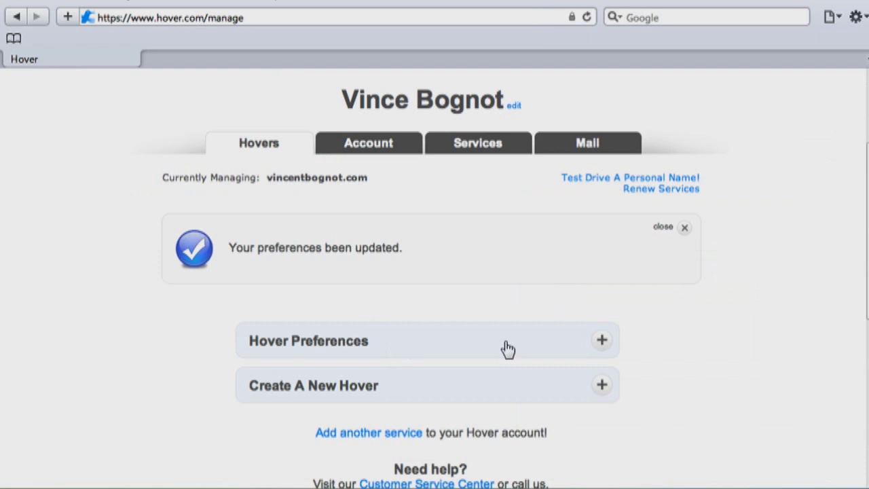
# - Untick Enable stealth redirection in Hover Preferences and save the forwarding settings
pyautogui.click(603, 343)
pyautogui.click(351, 372)
pyautogui.scroll(-3, 432, 309)
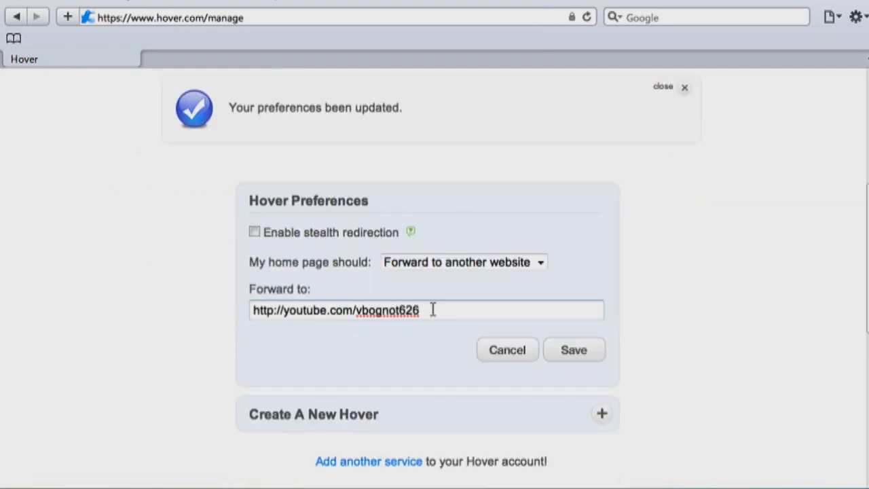
pyautogui.click(555, 354)
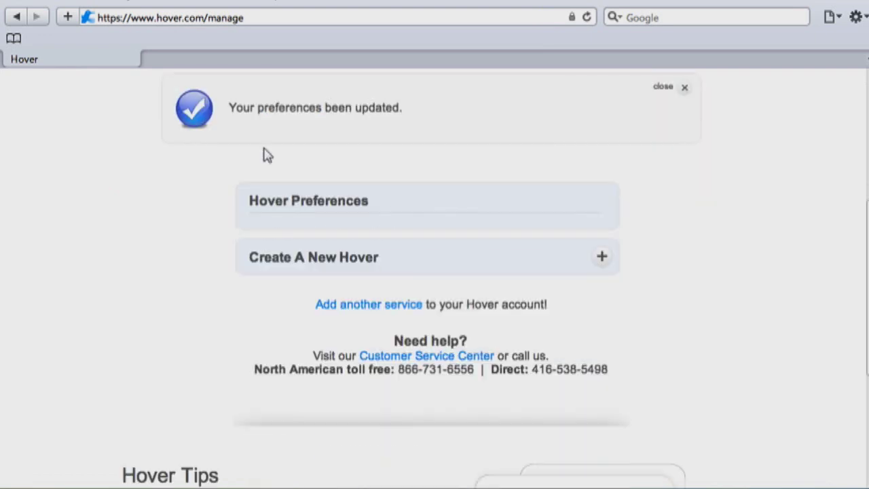
# - Load the domain in a new tab to confirm it visibly redirects to the YouTube channel
pyautogui.doubleClick(294, 66)
pyautogui.write('vincentbognot.com')
pyautogui.press('Return')
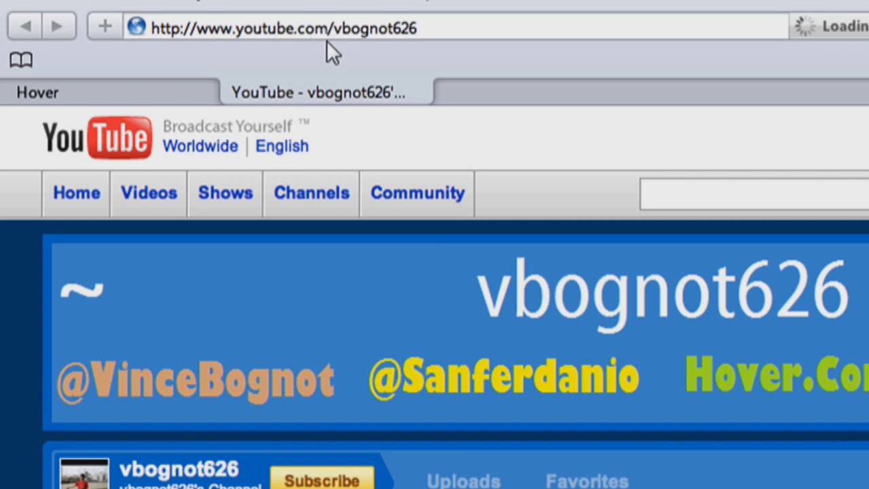
pyautogui.click(424, 91)
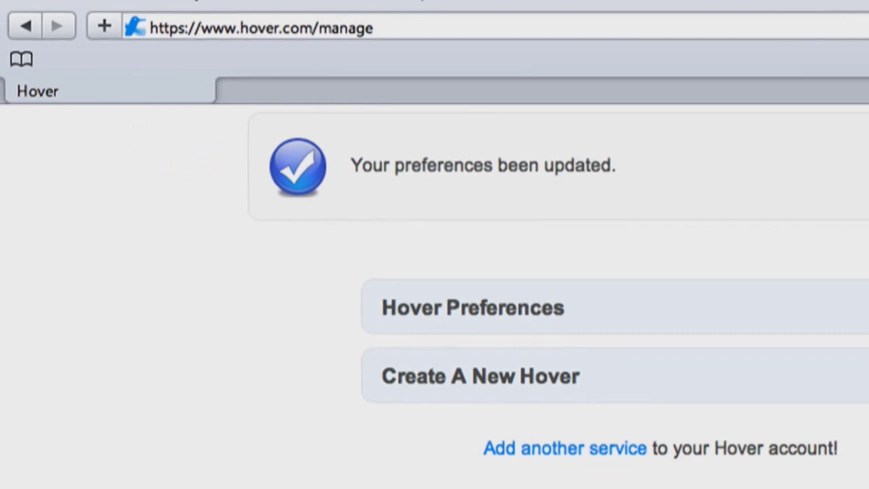
# - Re-enable stealth redirection with the home page still forwarding to another website
pyautogui.click(683, 232)
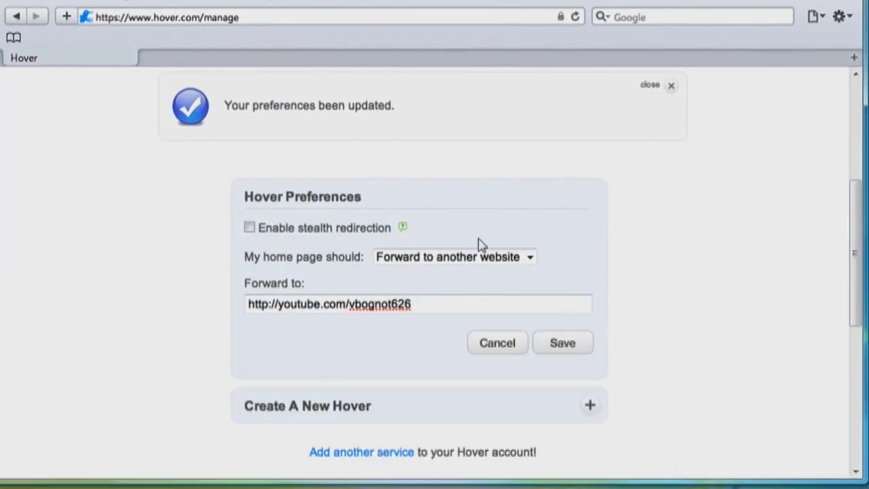
pyautogui.click(359, 234)
pyautogui.click(427, 259)
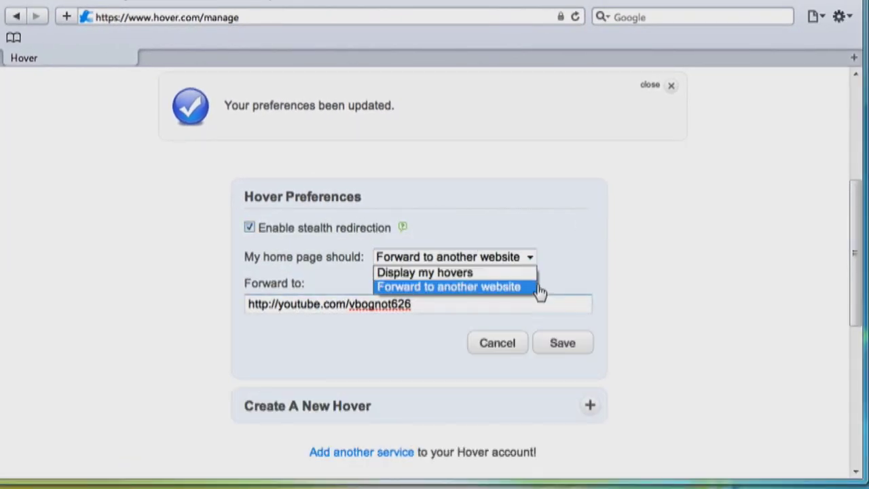
pyautogui.click(518, 288)
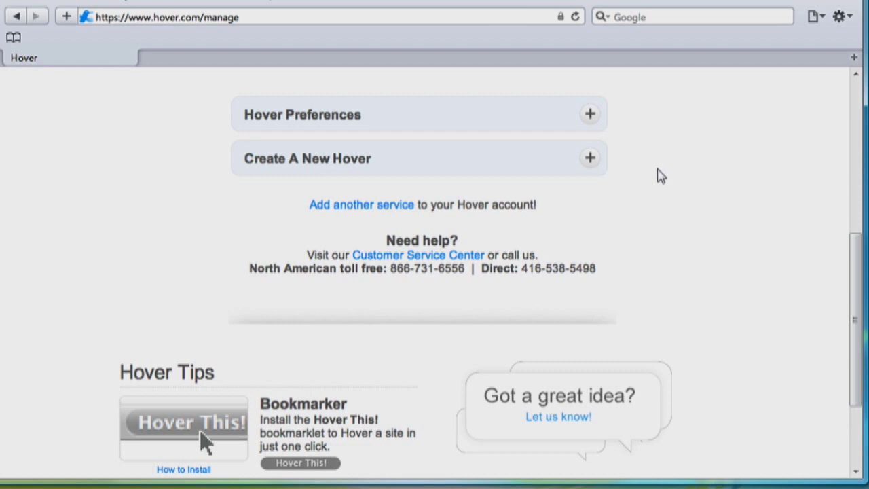
# - Paste the CNN Sotomayor article address as the new hover's Original Address
pyautogui.click(590, 161)
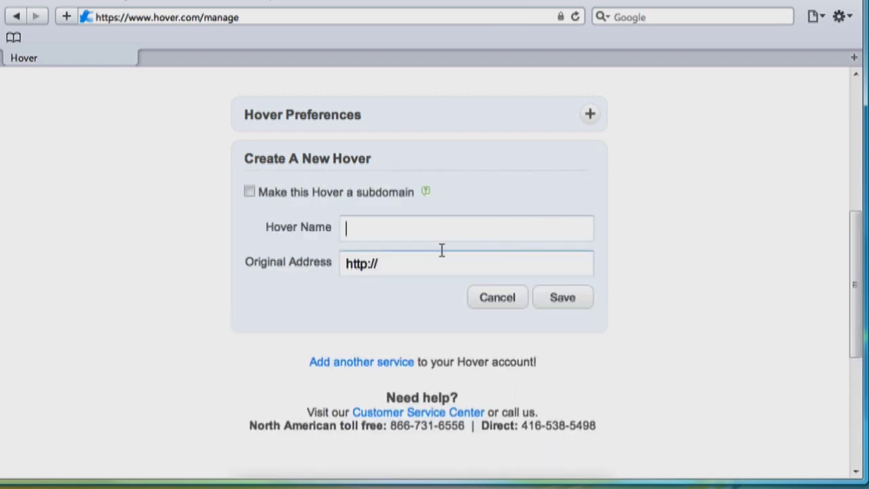
pyautogui.click(399, 265)
pyautogui.tripleClick(382, 265)
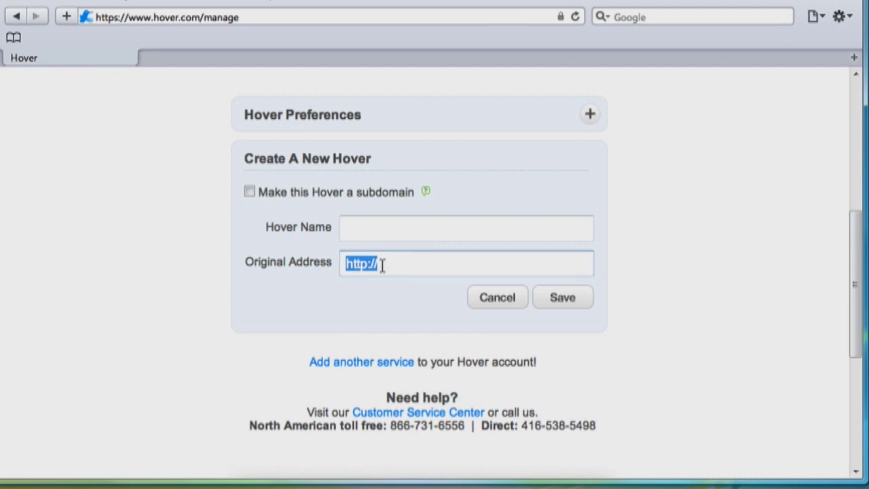
pyautogui.rightClick(382, 265)
pyautogui.click(451, 344)
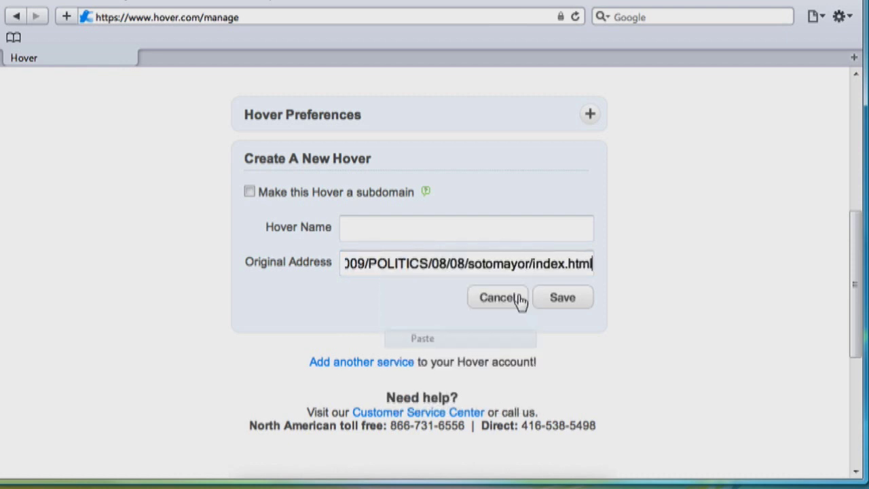
# - Name the hover 'sotomayor', leave the subdomain option off, and save it
pyautogui.click(516, 235)
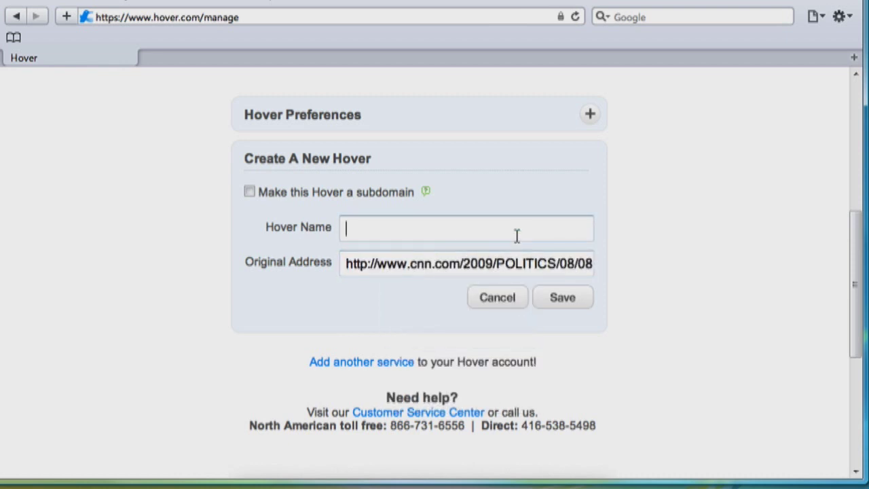
pyautogui.write('sotomayor')
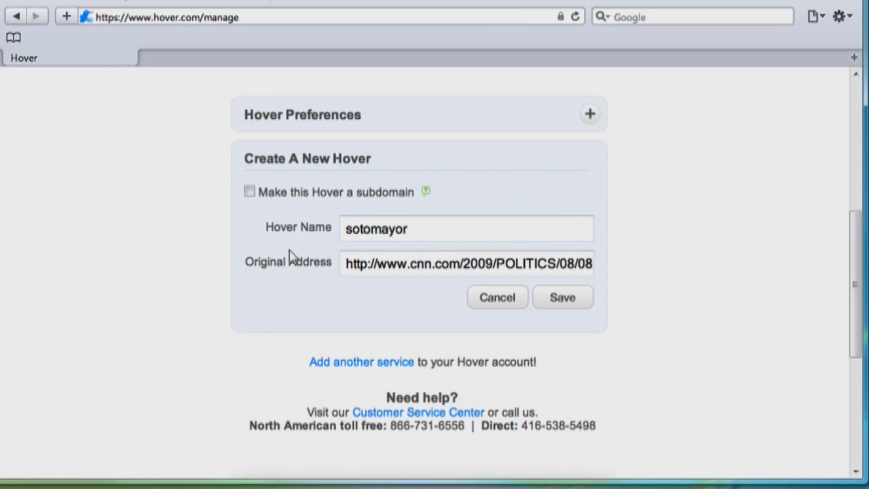
pyautogui.scroll(4, 316, 252)
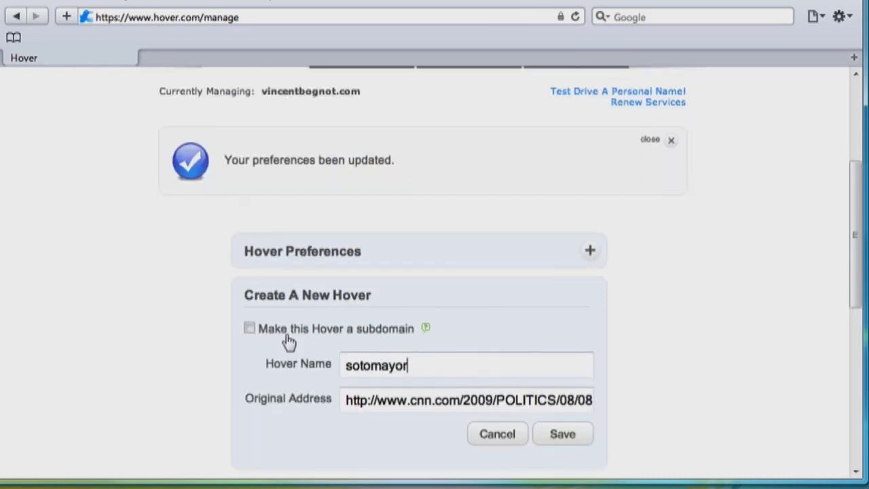
pyautogui.click(289, 339)
pyautogui.scroll(1, 461, 326)
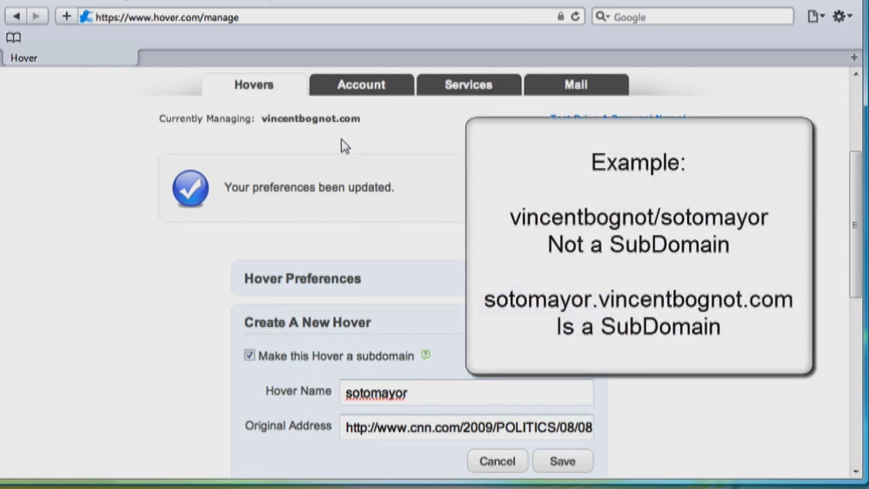
pyautogui.click(313, 362)
pyautogui.scroll(-2, 431, 334)
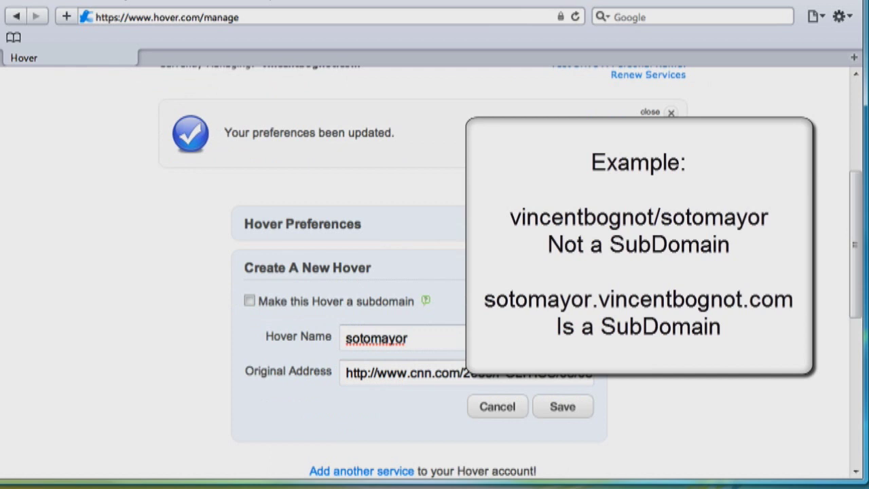
pyautogui.scroll(-1, 419, 271)
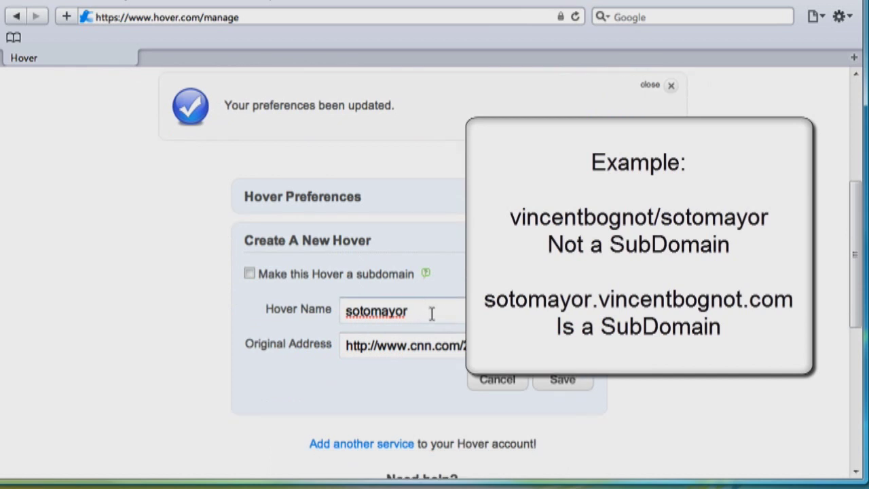
pyautogui.scroll(3, 431, 312)
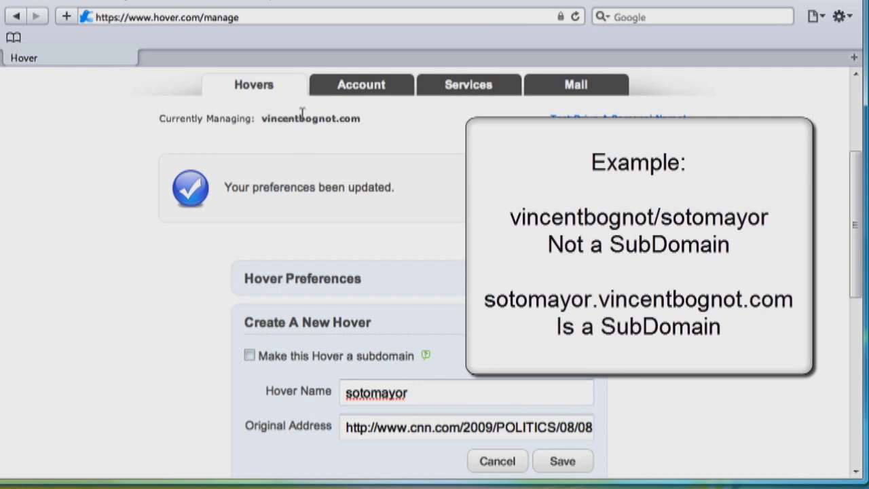
pyautogui.scroll(-4, 437, 242)
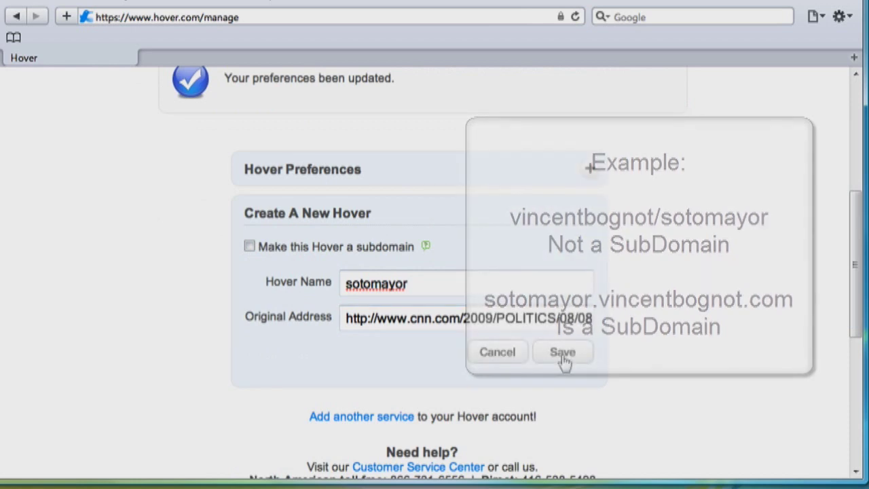
pyautogui.click(563, 361)
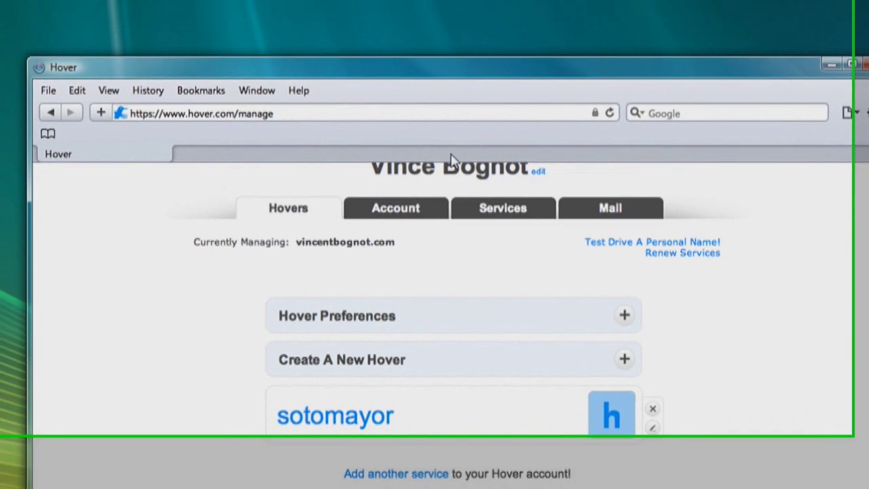
# - Open the domain's /sotomayor short link, then load the CNN article address for comparison
pyautogui.doubleClick(416, 62)
pyautogui.write('vinc')
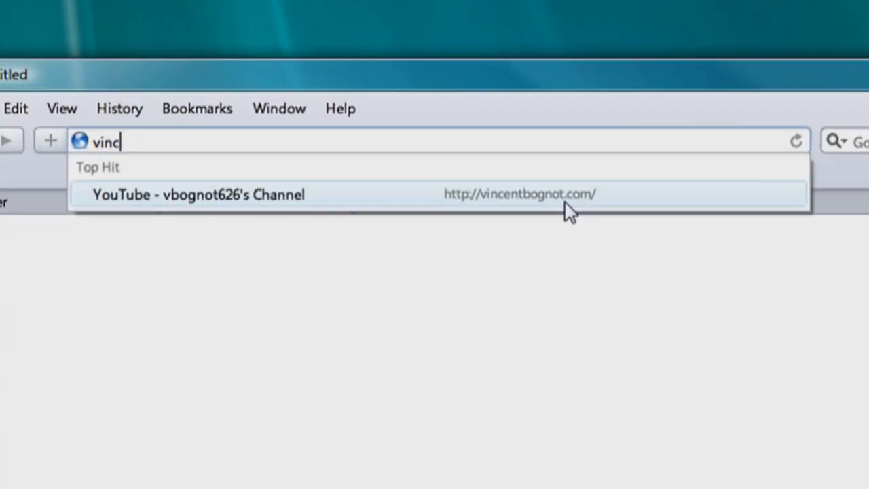
pyautogui.write('entbognot.com/sotomayor')
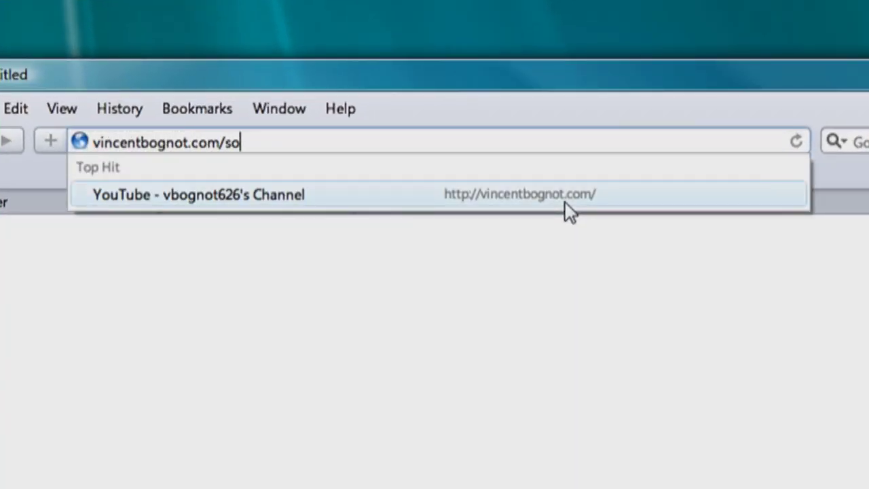
pyautogui.press('Return')
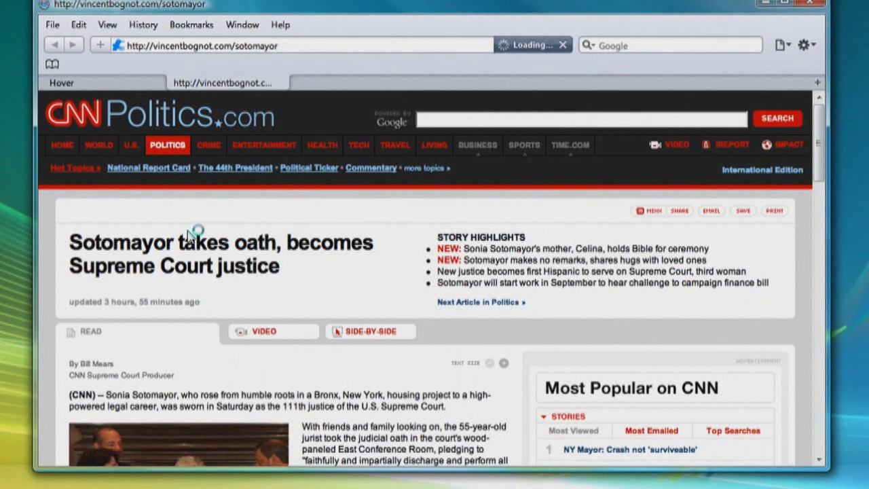
pyautogui.rightClick(319, 46)
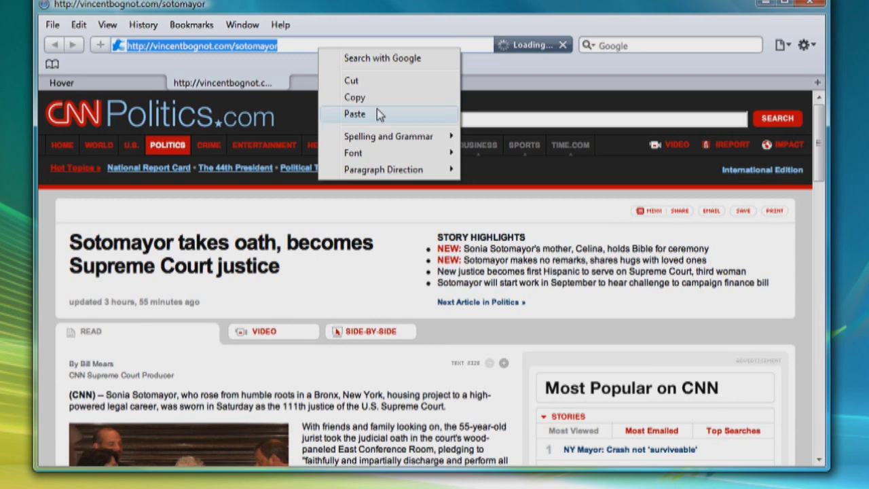
pyautogui.click(354, 114)
pyautogui.press('Return')
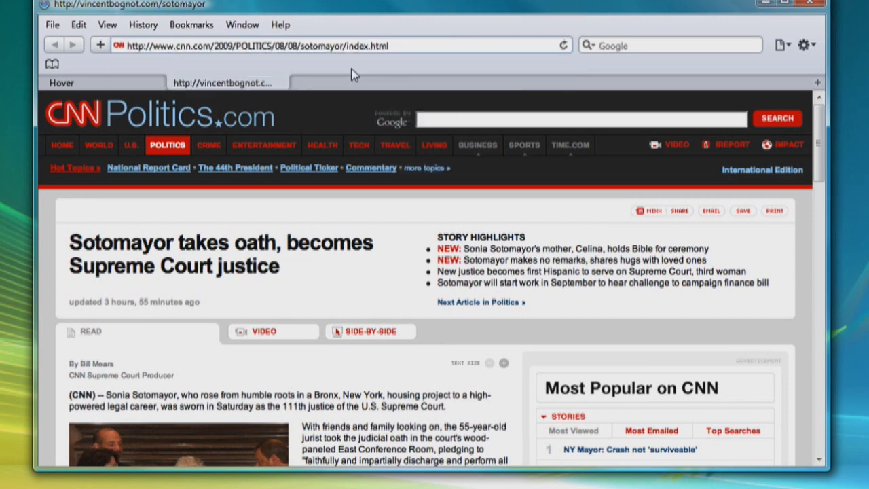
# - Reopen the /sotomayor short link to confirm it lands on the CNN Sotomayor article
pyautogui.click(371, 45)
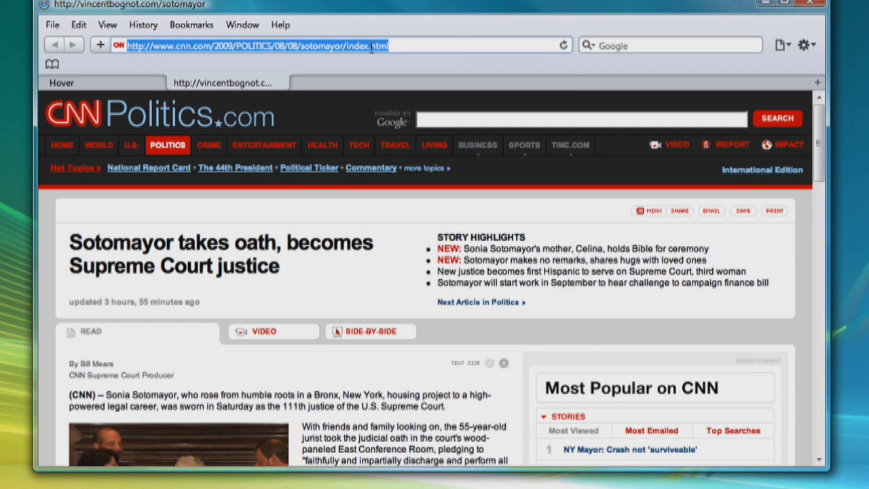
pyautogui.write('vincentbogn')
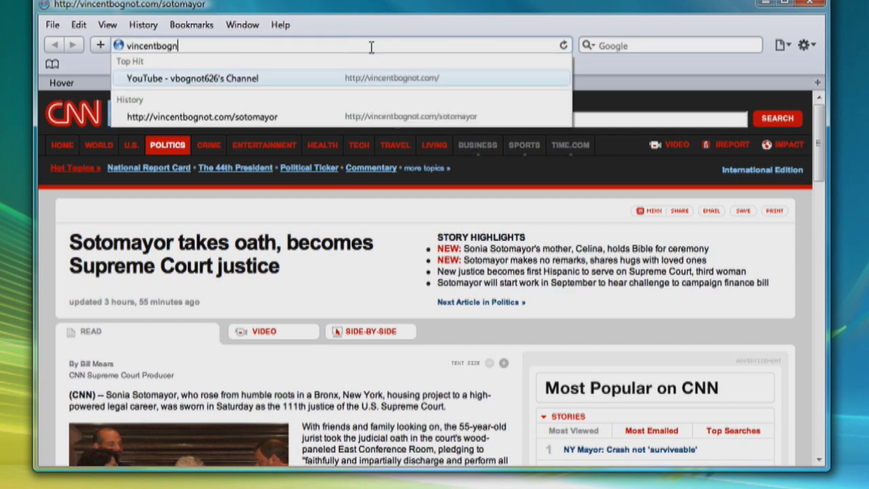
pyautogui.write('ot.com/sotomayor')
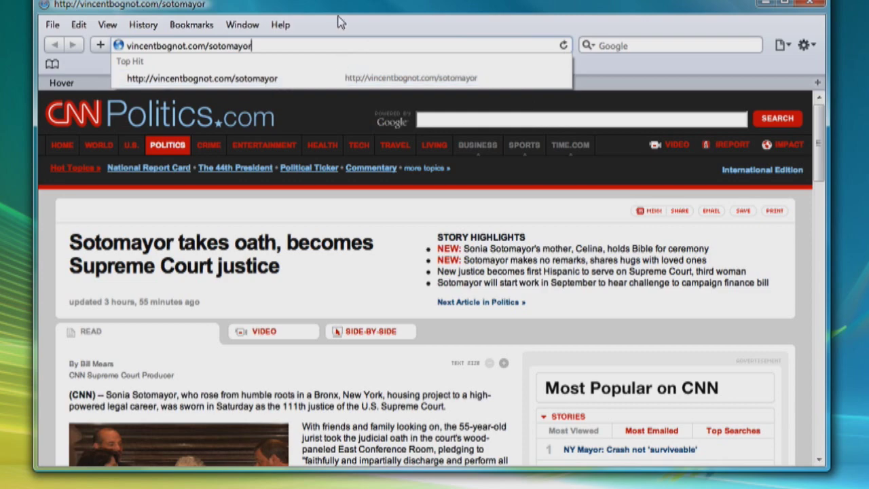
pyautogui.hotkey('ctrl', 'Return')
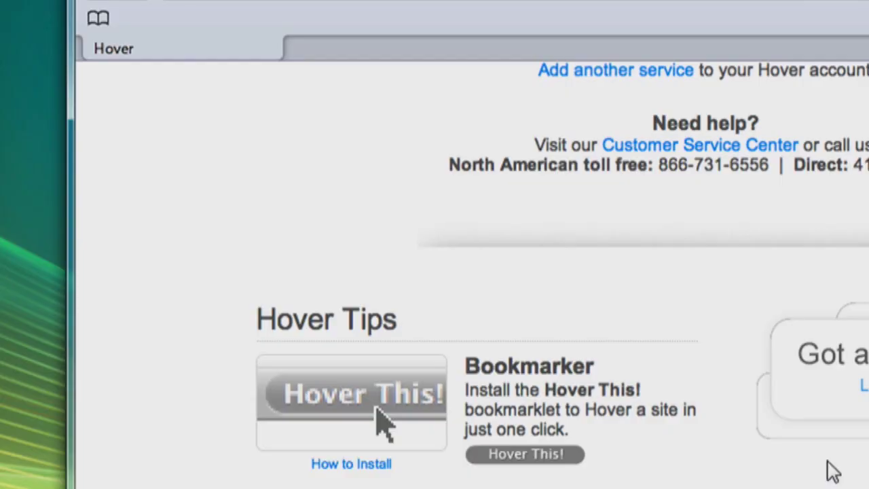
# - Drag the Hover This! button from Hover Tips onto the browser's bookmarks bar
pyautogui.scroll(5, 825, 465)
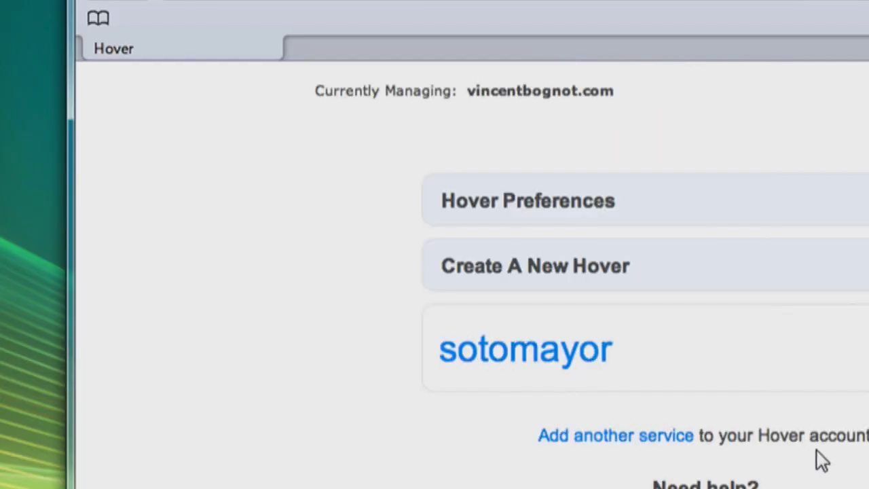
pyautogui.scroll(-5, 821, 460)
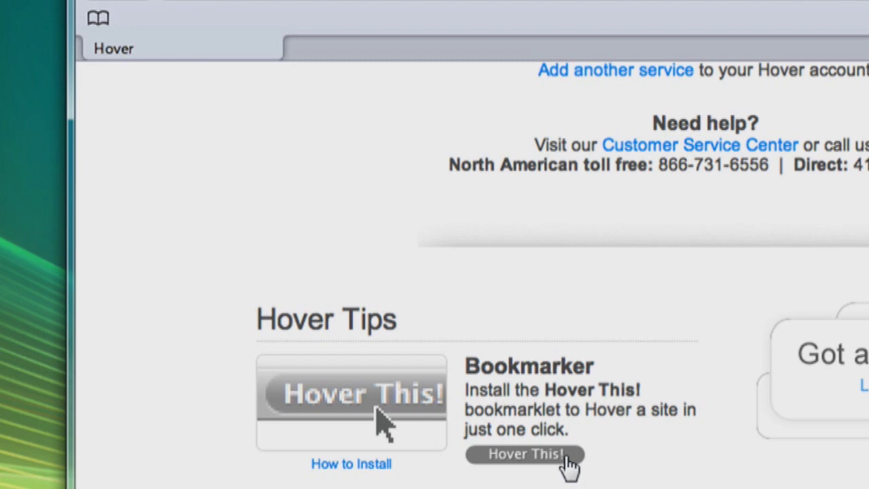
pyautogui.moveTo(570, 464); pyautogui.dragTo(234, 20)
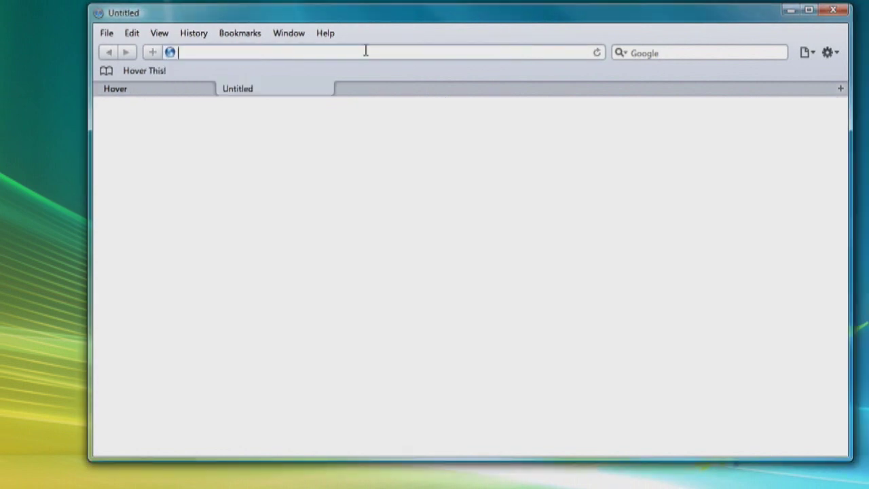
# - Go to cnn.com and open the 'Autopsy: Cocaine a factor in Billy Mays' death' article
pyautogui.write('nn.com')
pyautogui.press('Return')
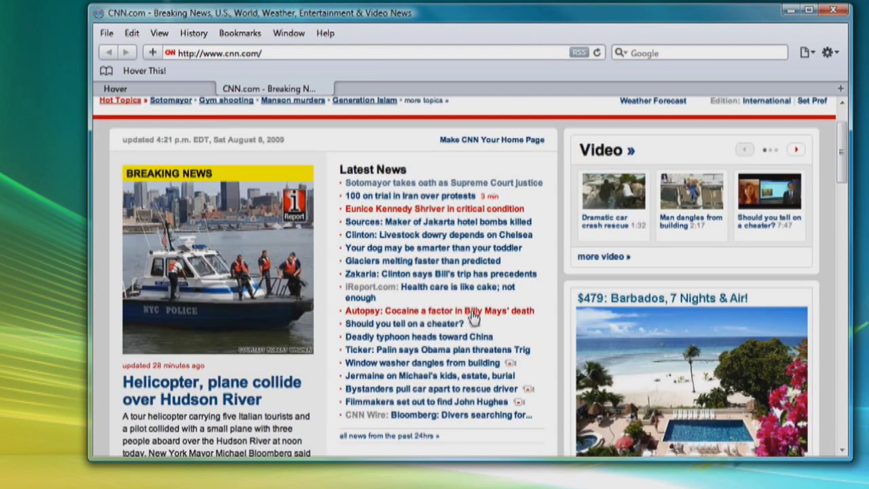
pyautogui.click(473, 312)
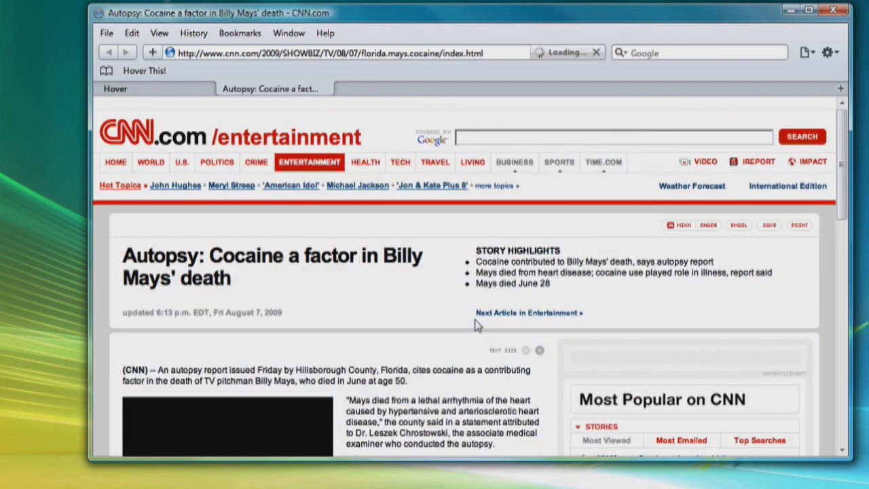
pyautogui.scroll(-5, 474, 318)
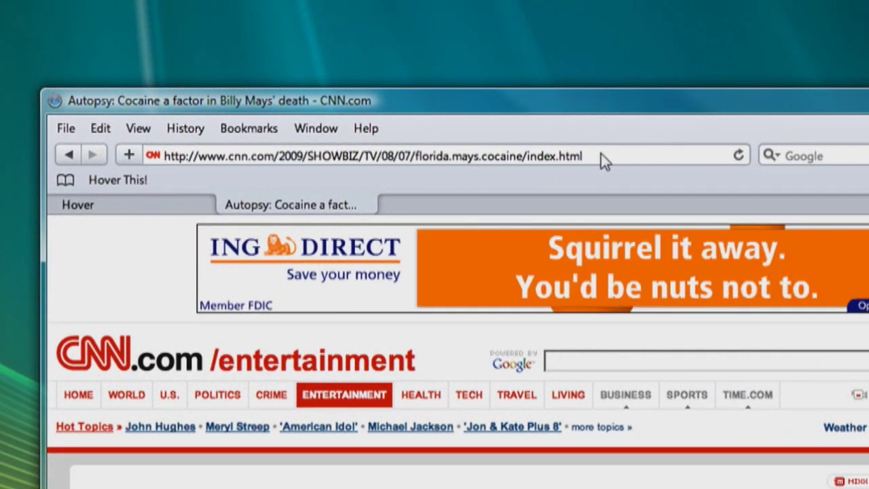
# - Copy the article's full web address from the address bar
pyautogui.click(601, 154)
pyautogui.doubleClick(601, 153)
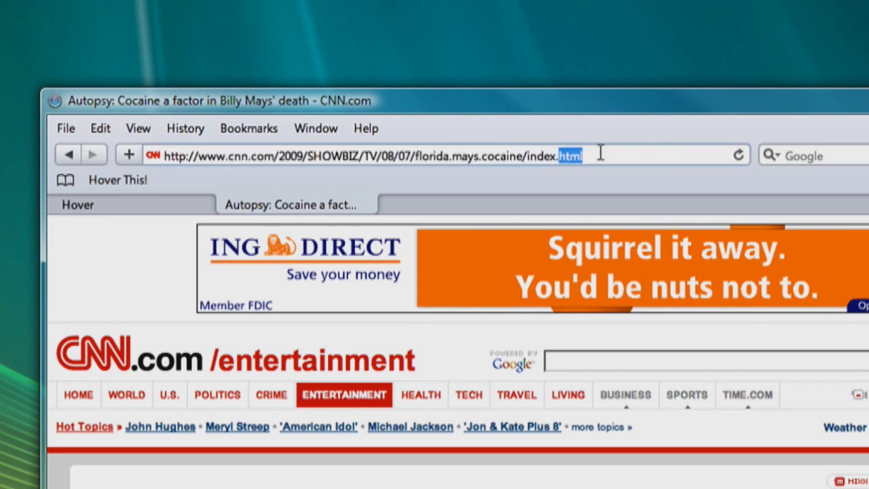
pyautogui.tripleClick(601, 153)
pyautogui.rightClick(601, 153)
pyautogui.click(651, 215)
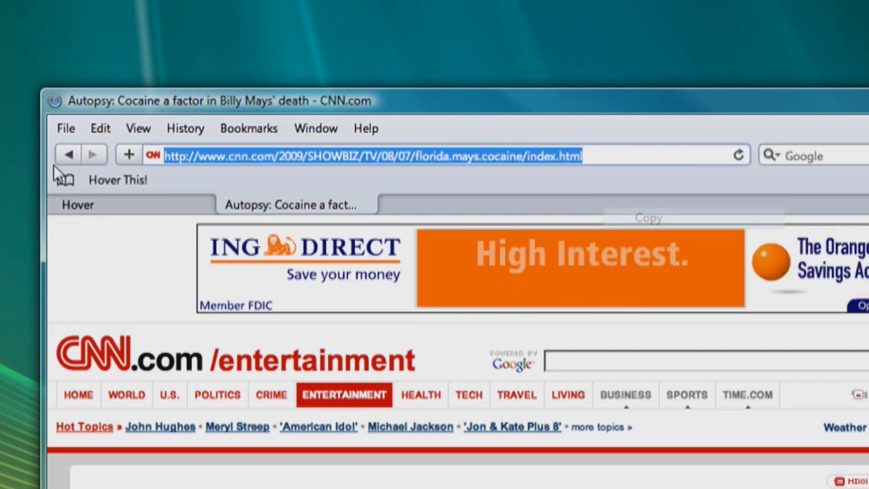
# - Start a new Hover on the account page, then cancel it and return to the article
pyautogui.click(106, 204)
pyautogui.scroll(-3, 521, 485)
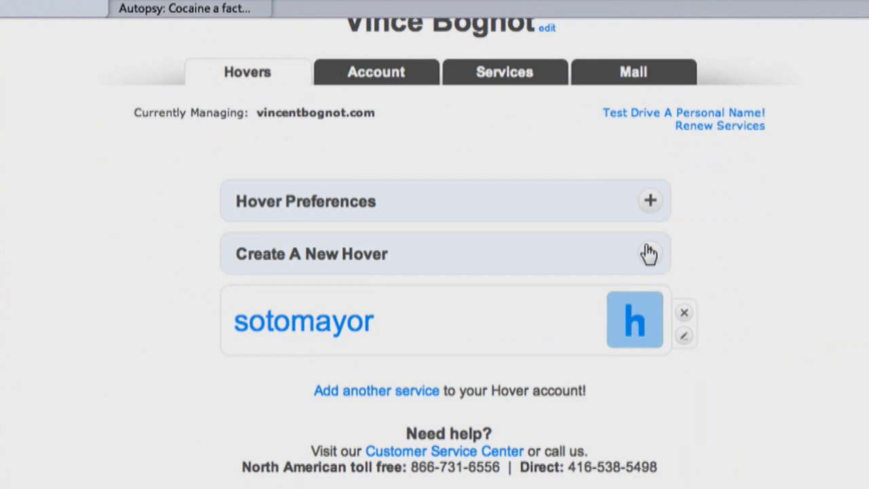
pyautogui.click(753, 450)
pyautogui.scroll(-4, 647, 317)
pyautogui.click(496, 245)
pyautogui.rightClick(494, 242)
pyautogui.click(409, 211)
pyautogui.click(524, 289)
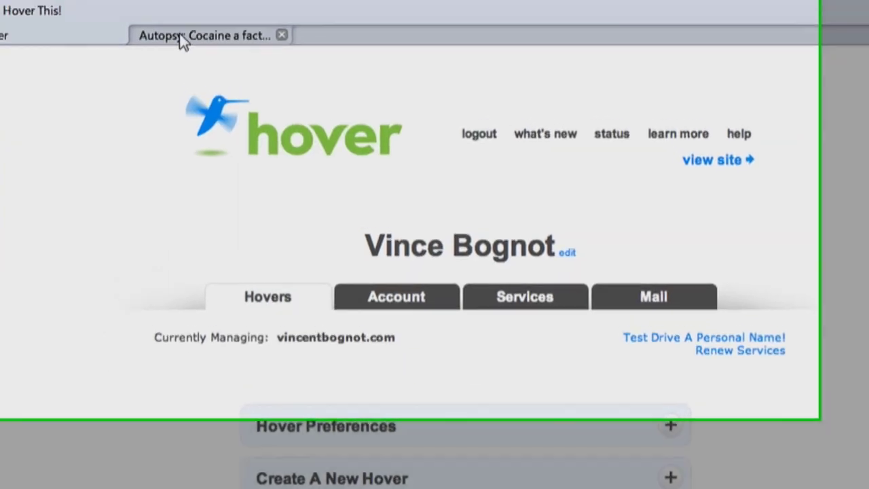
pyautogui.click(181, 36)
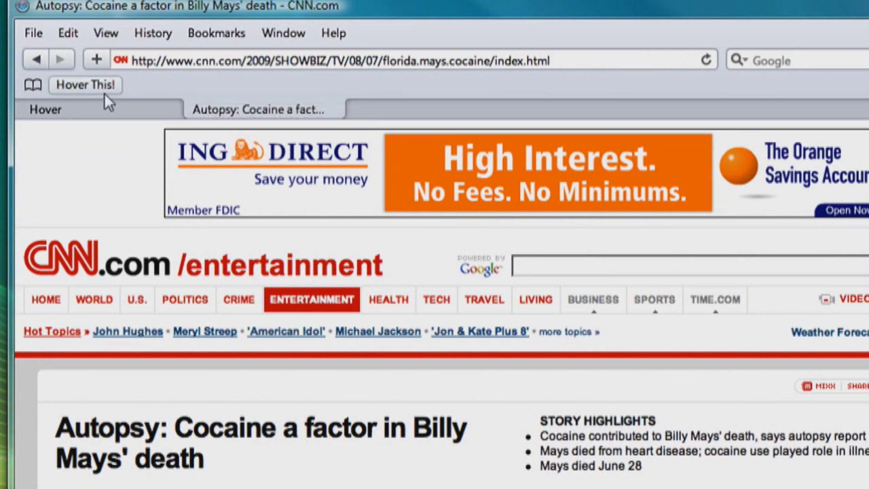
# - Run Hover This! on the CNN article and name the Hover 'billymays'
pyautogui.click(104, 94)
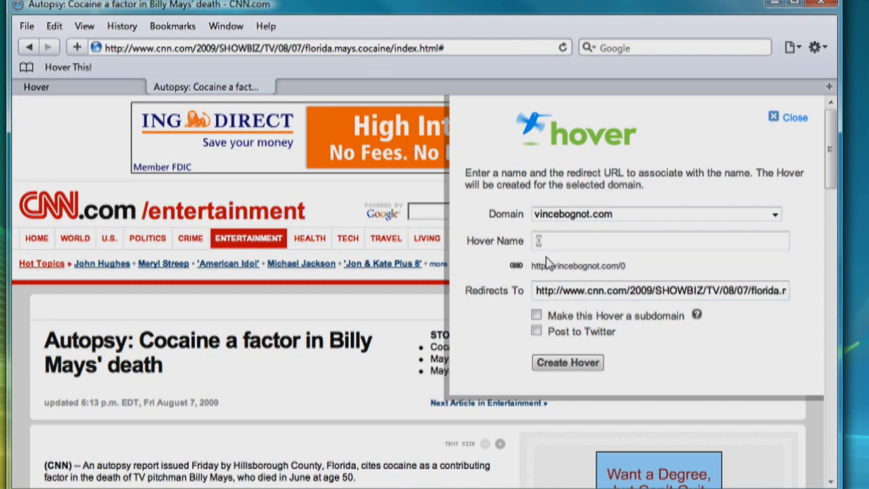
pyautogui.moveTo(540, 296); pyautogui.dragTo(809, 288)
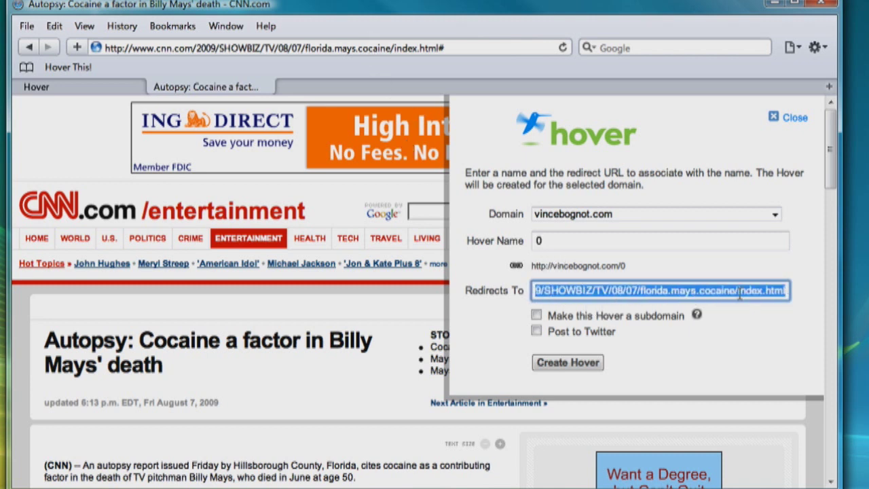
pyautogui.click(711, 237)
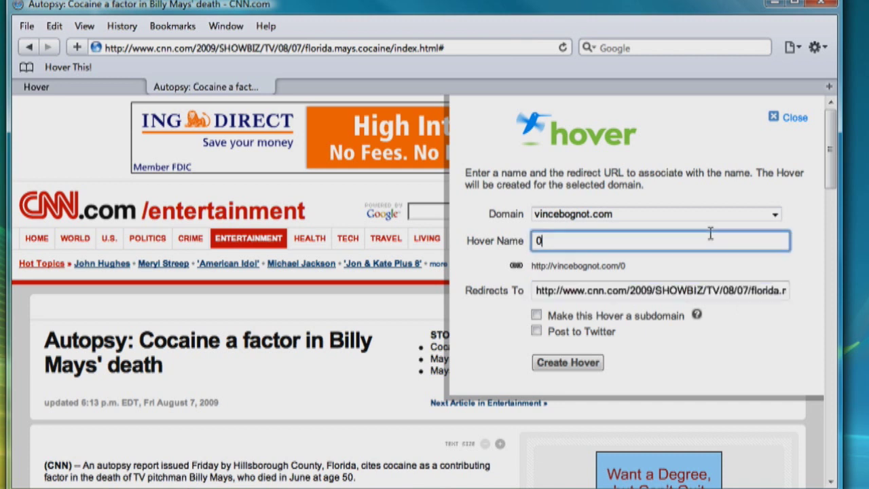
pyautogui.write('billymays')
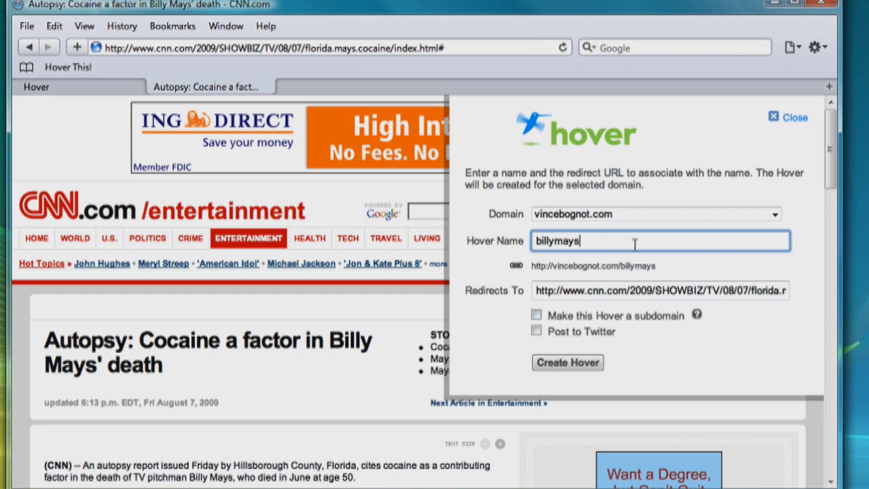
# - Choose domain vincentbognot.com, leave subdomain unchecked, and turn on Post to Twitter
pyautogui.click(635, 216)
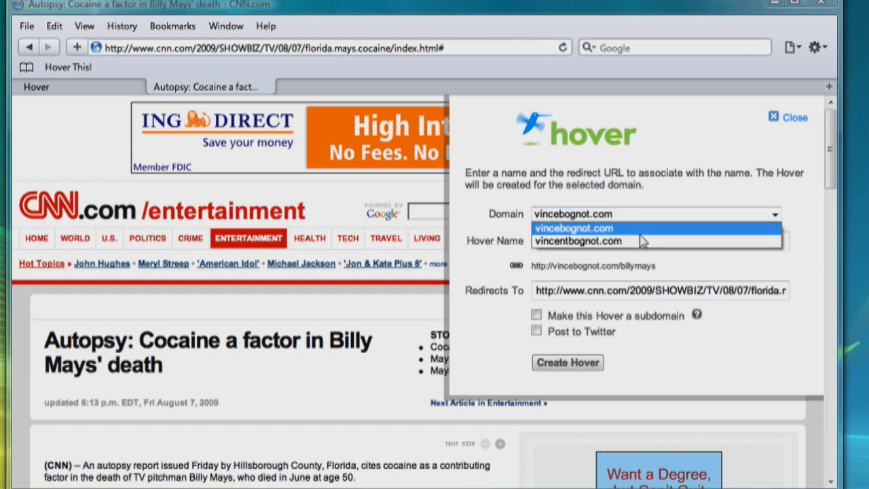
pyautogui.click(641, 243)
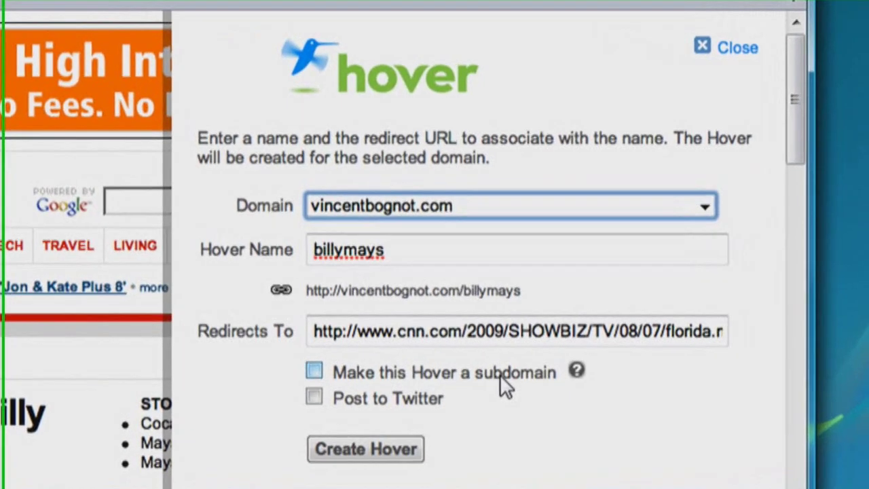
pyautogui.click(597, 337)
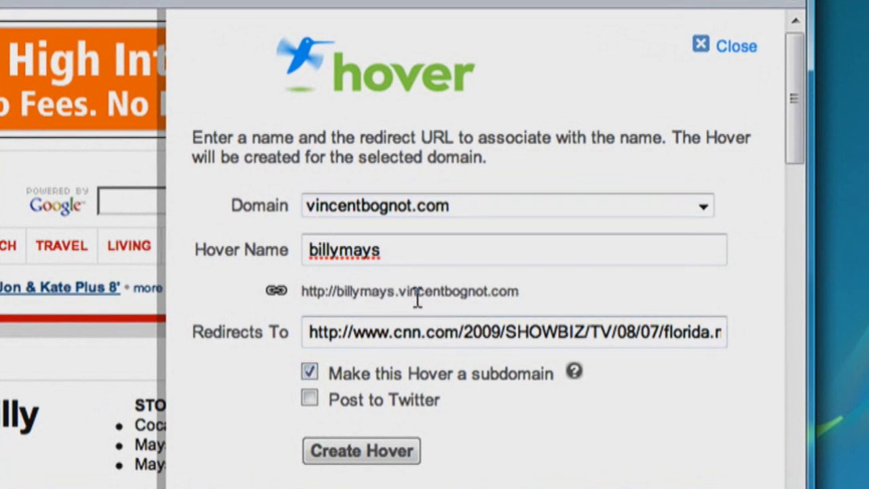
pyautogui.click(465, 375)
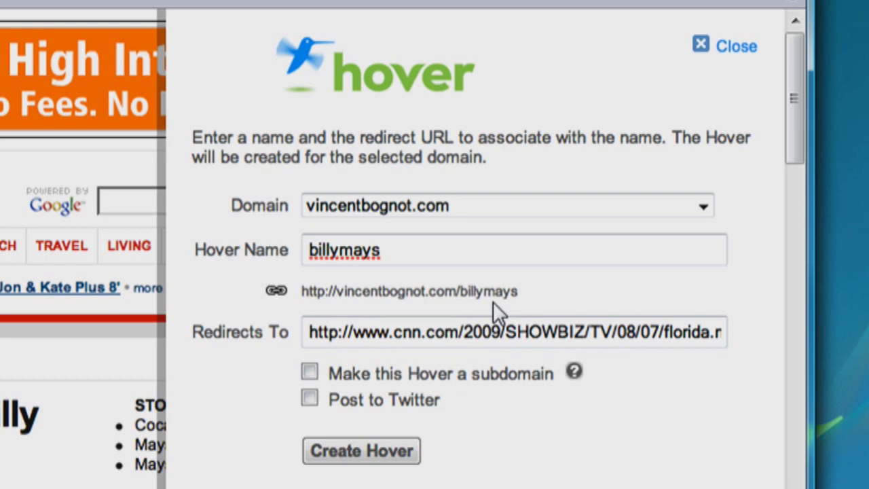
pyautogui.click(407, 400)
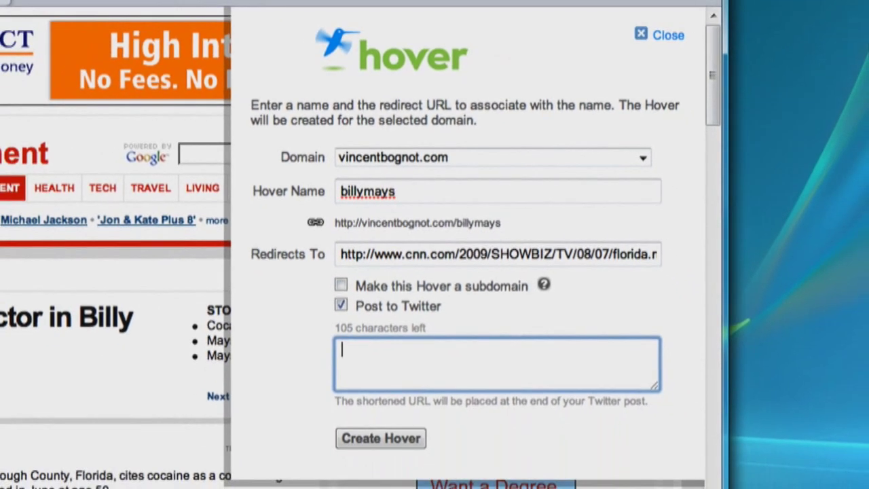
# - Create the Hover with tweet text 'Billy Mays Death. Cocaine?', close the confirmation, and open a new tab
pyautogui.write('Billy Mays Death')
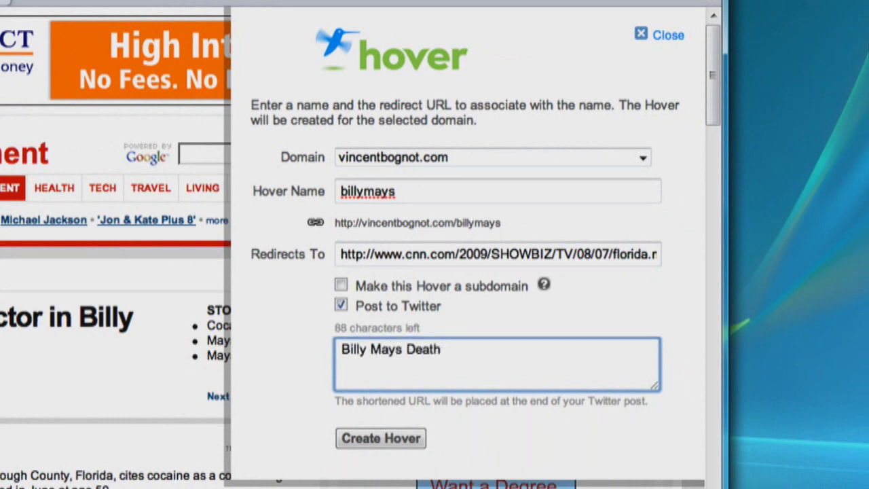
pyautogui.write('. Cocaine?')
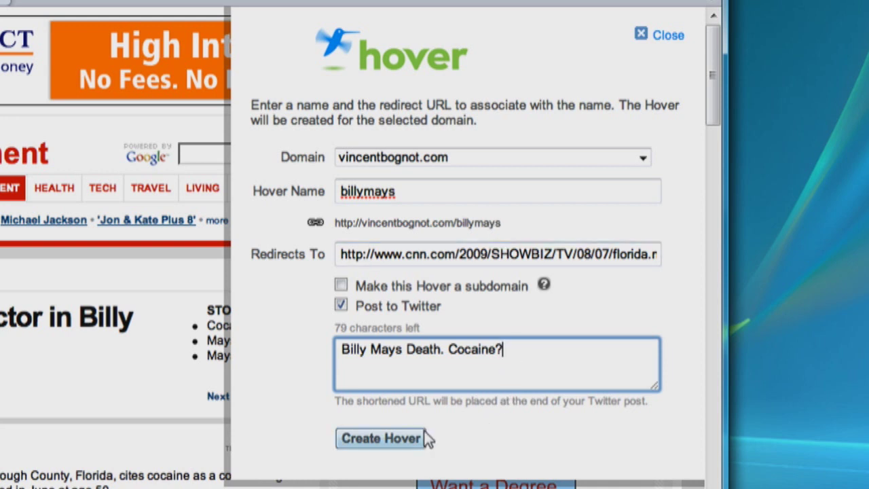
pyautogui.click(391, 445)
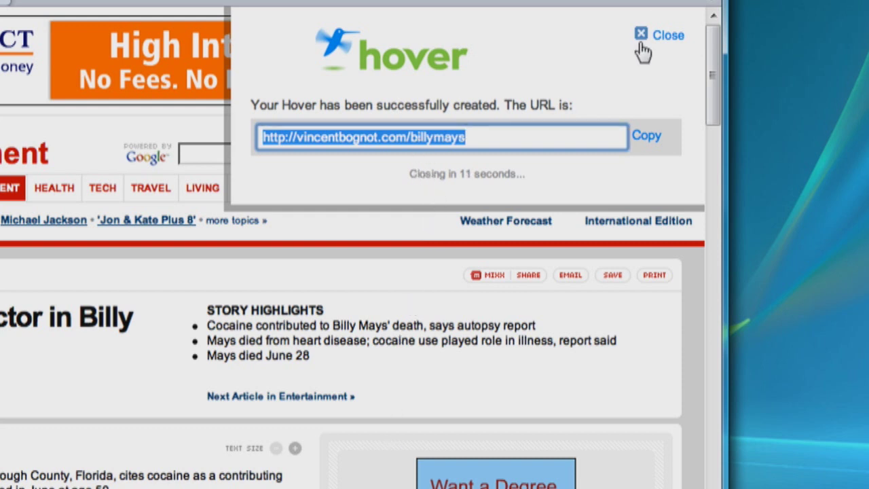
pyautogui.click(664, 37)
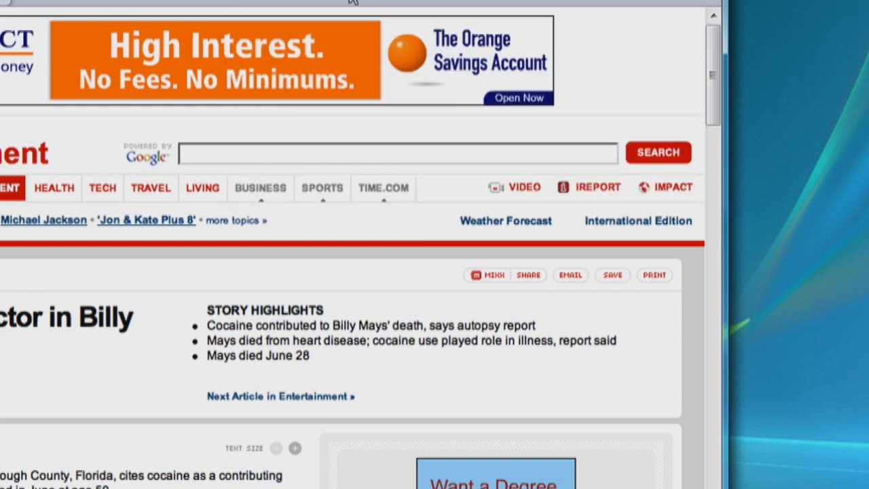
pyautogui.doubleClick(351, 1)
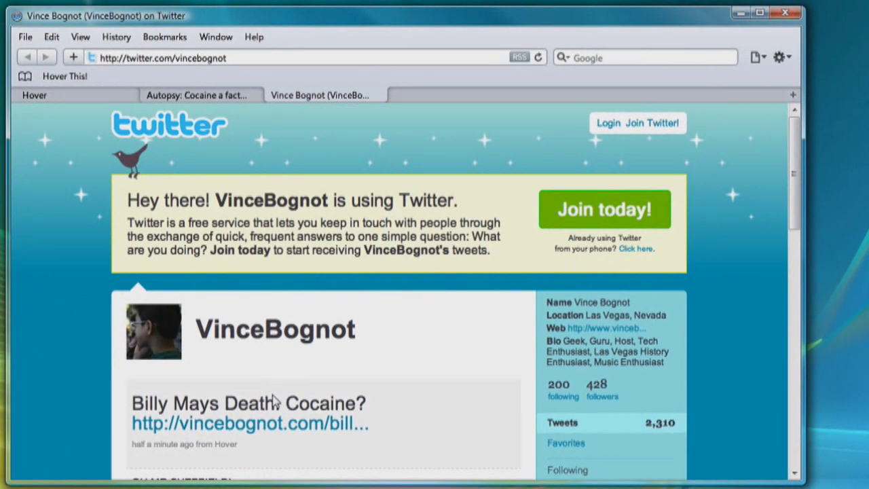
# - Follow the vincentbognot.com/billymays short link in the new Billy Mays tweet
pyautogui.click(266, 425)
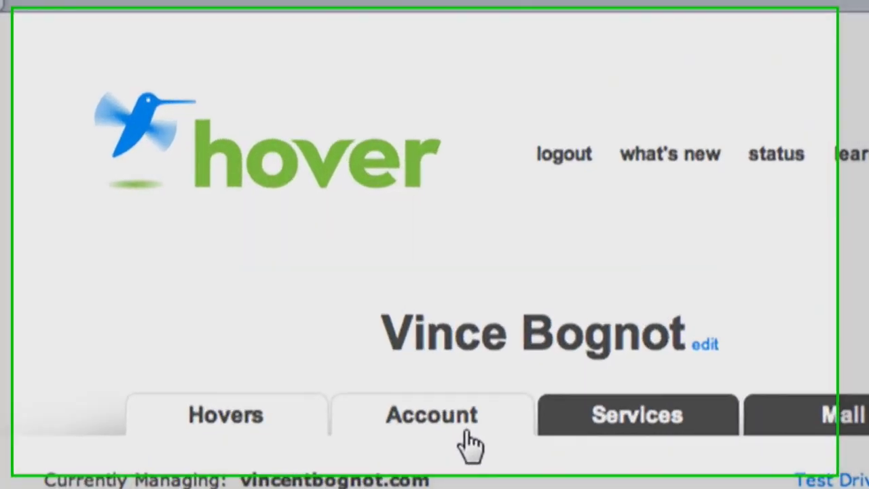
# - Open the Account tab and scroll through its Basic Stuff and Advanced Stuff settings
pyautogui.click(357, 303)
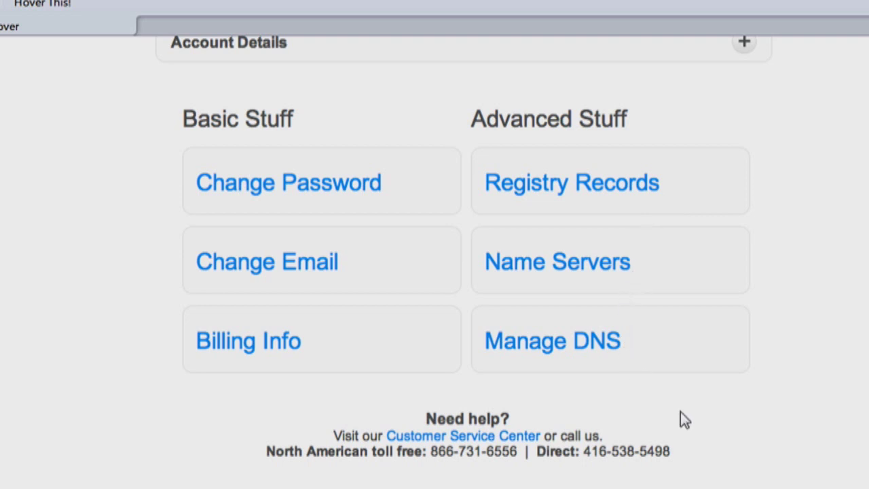
pyautogui.scroll(5, 681, 414)
pyautogui.scroll(2, 728, 334)
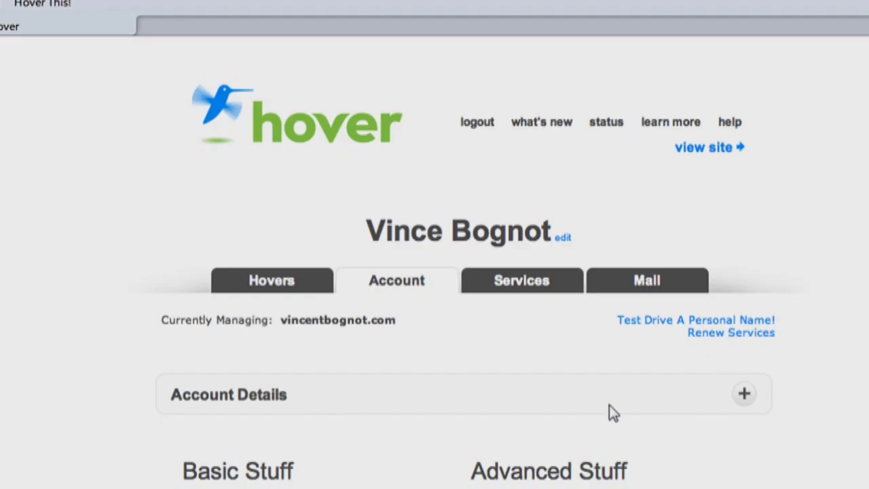
pyautogui.scroll(-10, 564, 331)
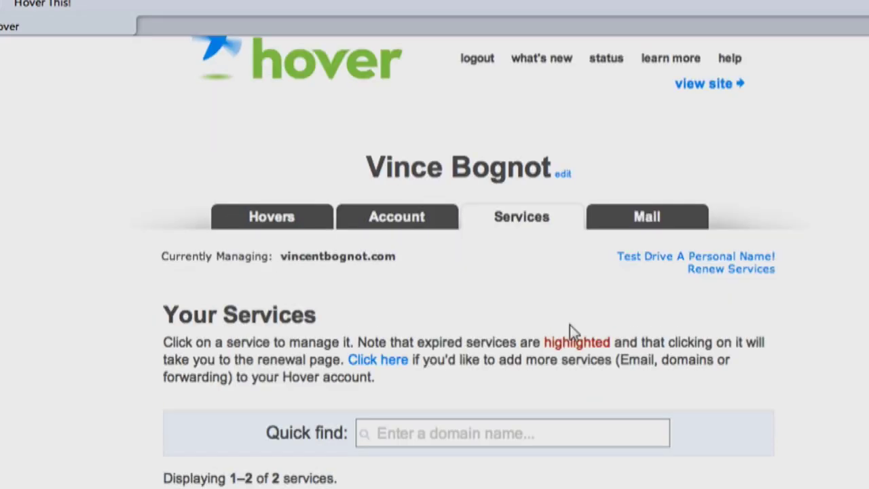
pyautogui.scroll(3, 491, 220)
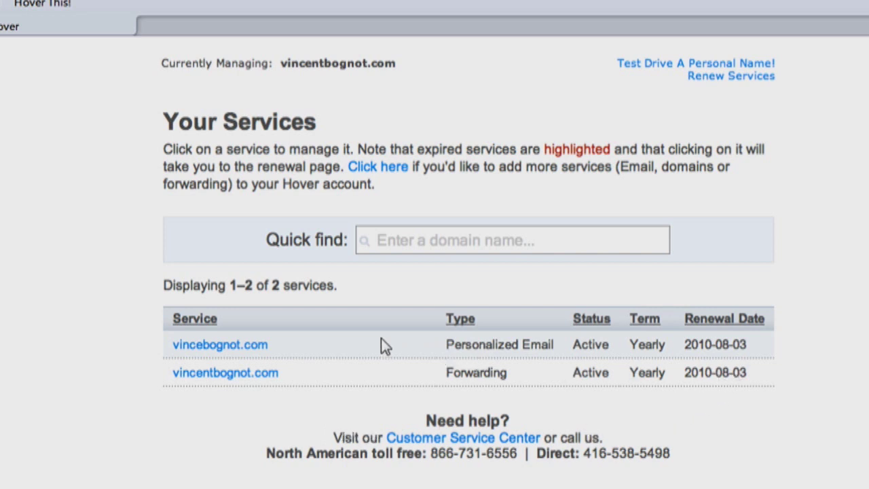
pyautogui.moveTo(381, 338); pyautogui.dragTo(583, 355)
pyautogui.click(584, 354)
pyautogui.moveTo(364, 375); pyautogui.dragTo(507, 372)
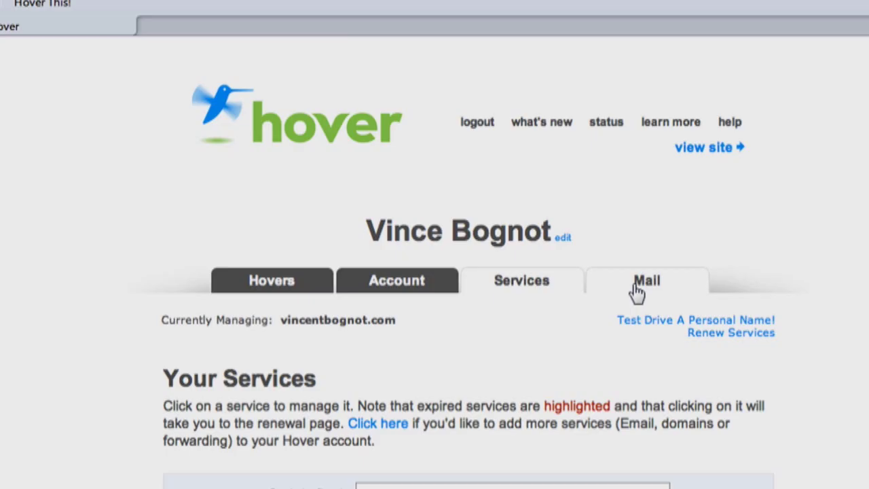
# - Open the Mail tab and scroll through My E-mail Addresses, showing 0 of 0
pyautogui.click(636, 292)
pyautogui.scroll(-5, 543, 244)
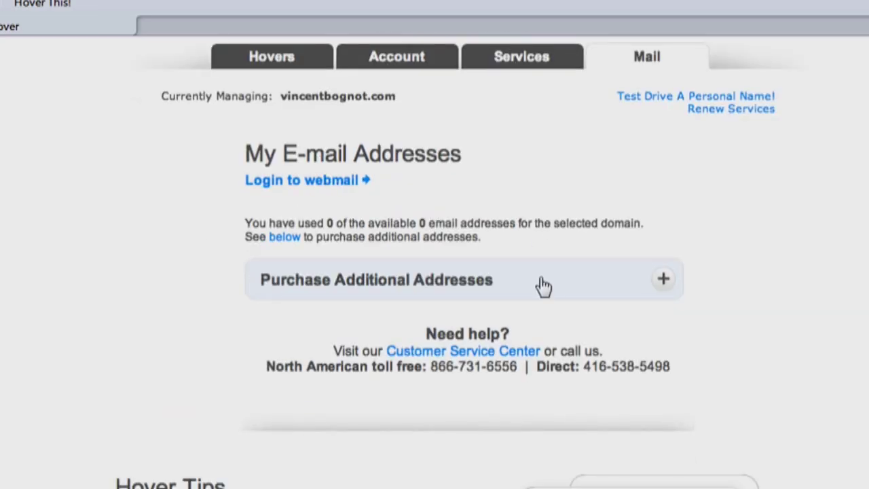
pyautogui.scroll(-2, 545, 283)
pyautogui.scroll(5, 547, 277)
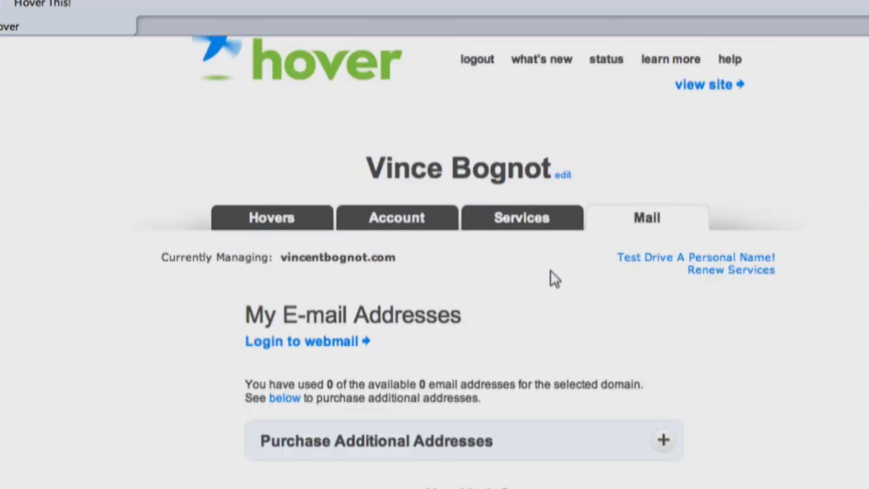
pyautogui.scroll(2, 595, 194)
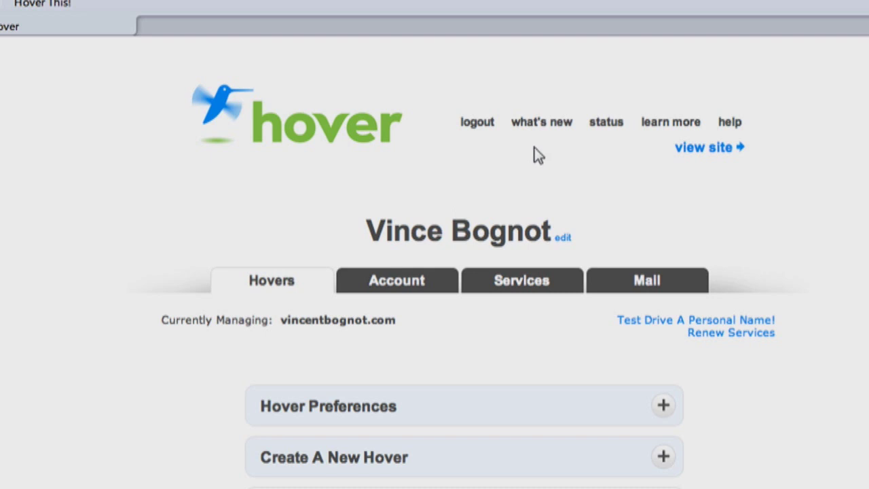
# - Browse Hover's what's new blog, then check the service status page
pyautogui.click(543, 131)
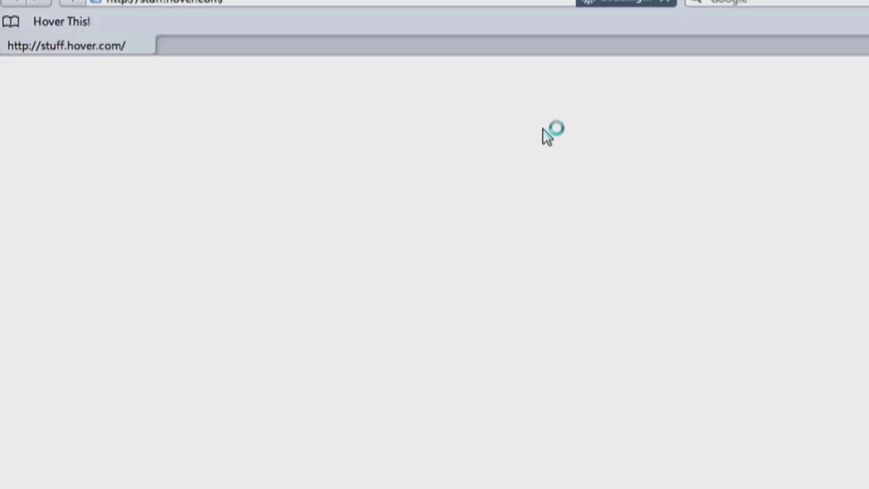
pyautogui.scroll(-15, 573, 235)
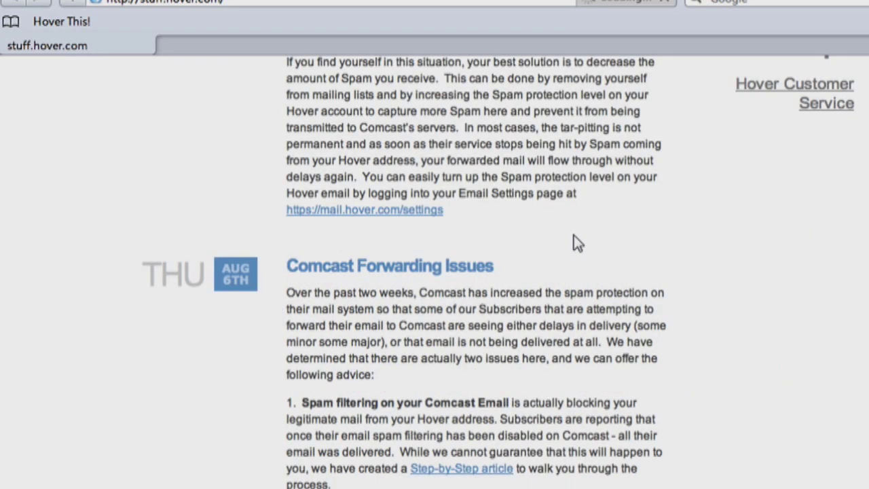
pyautogui.scroll(1, 564, 227)
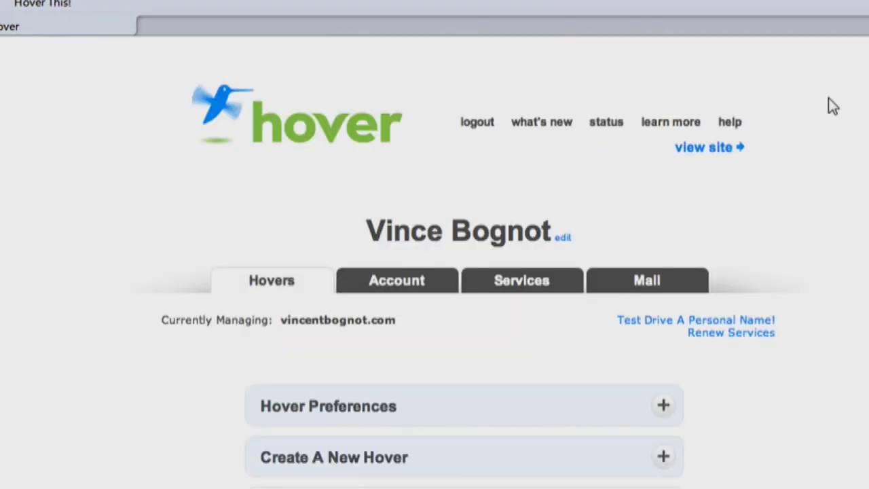
pyautogui.click(607, 124)
# - Scroll through the 'learn more' product overview page and its testimonials
pyautogui.click(670, 123)
pyautogui.scroll(-10, 686, 159)
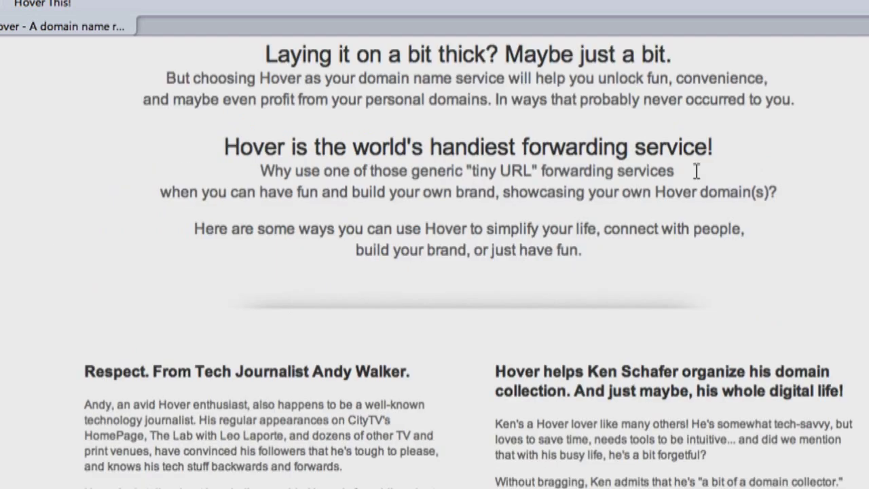
pyautogui.scroll(-10, 697, 171)
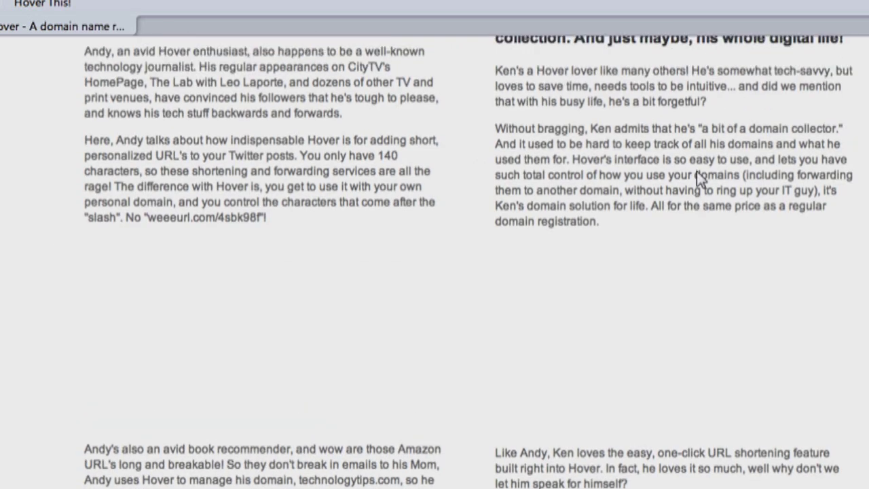
pyautogui.scroll(2, 706, 172)
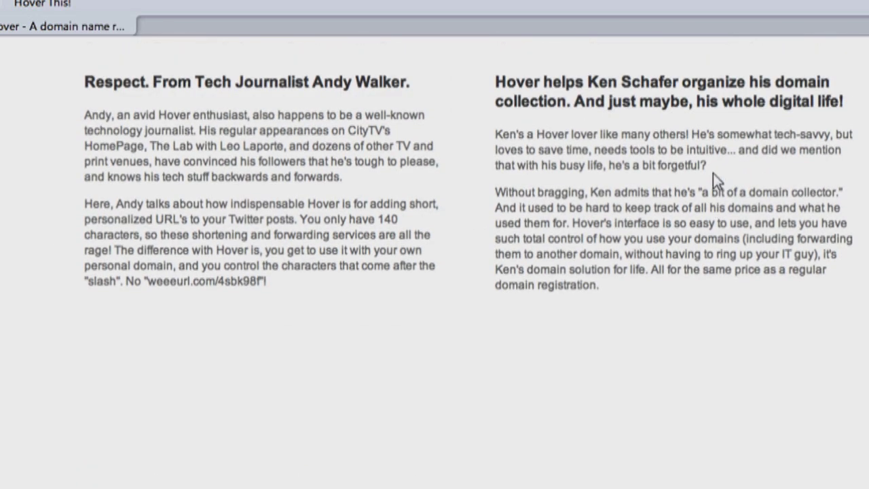
pyautogui.scroll(-2, 713, 173)
pyautogui.scroll(15, 248, 65)
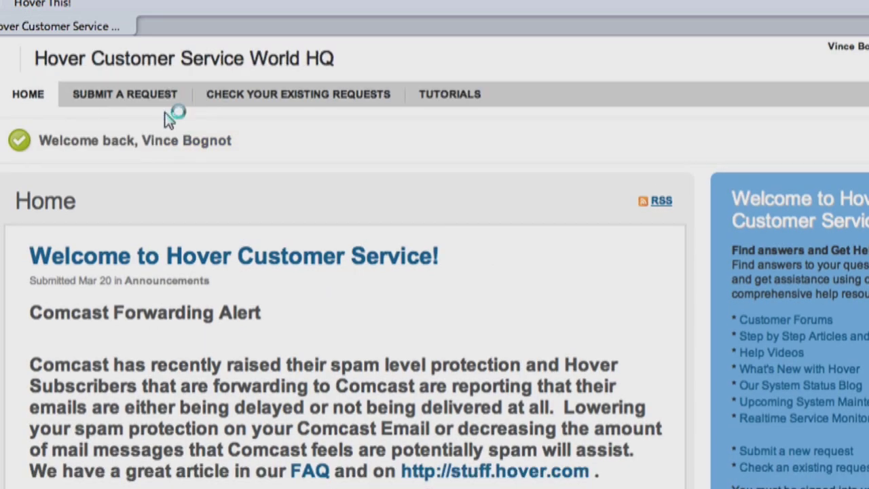
# - Look at the support request form's 'Dear Hover, I have...' options, go HOME, then open a new tab
pyautogui.click(166, 103)
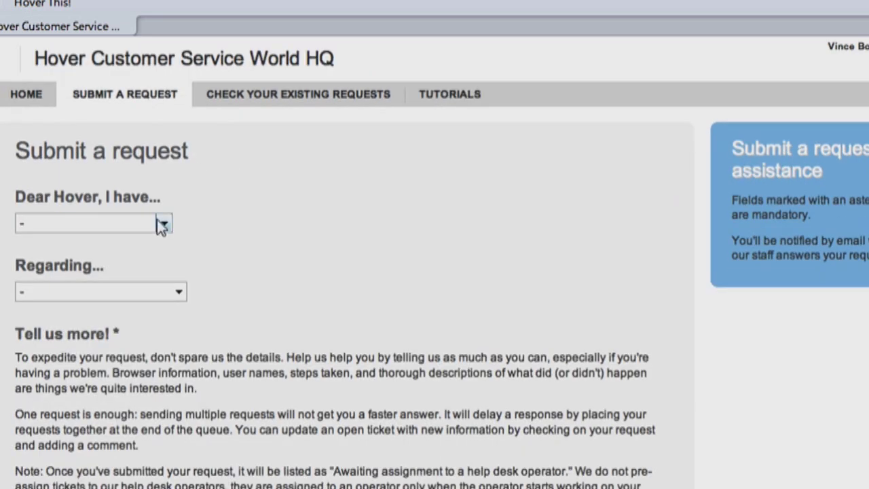
pyautogui.click(162, 226)
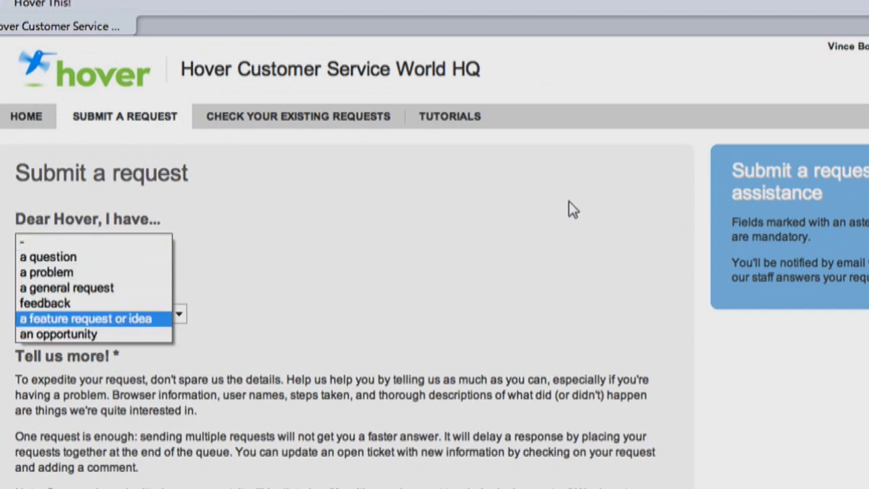
pyautogui.click(556, 212)
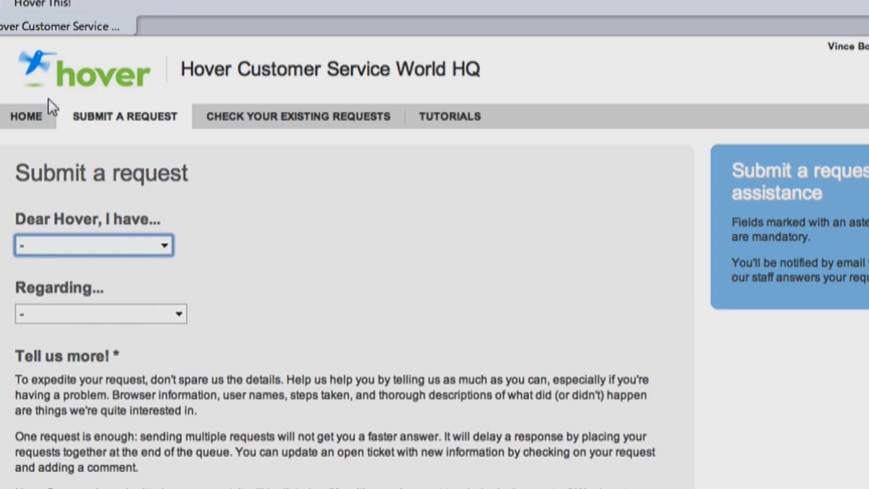
pyautogui.click(34, 119)
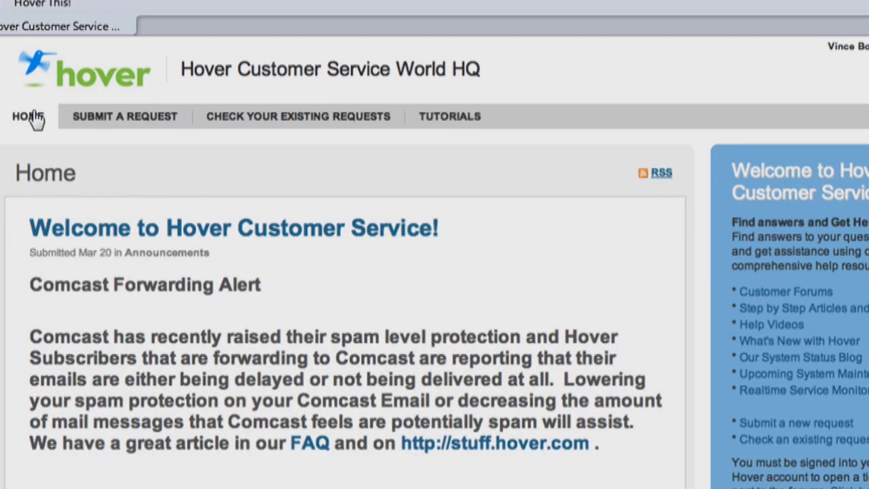
pyautogui.doubleClick(327, 36)
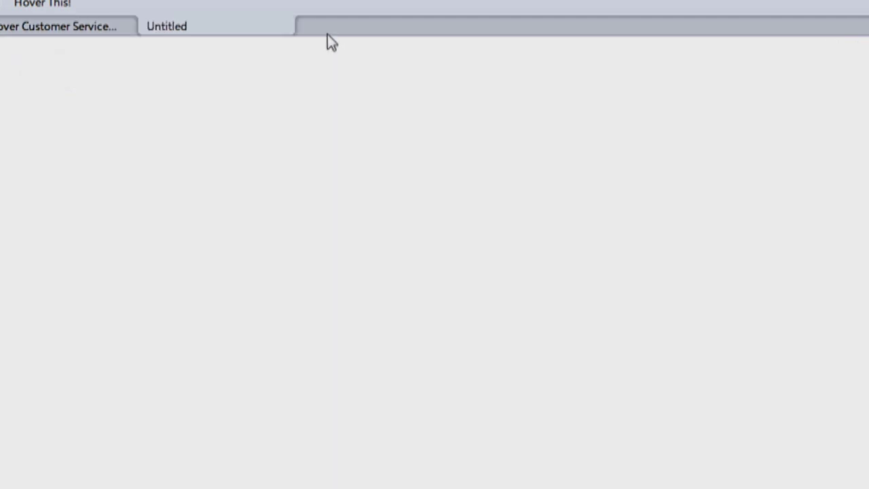
# - Load Hover's Twitter profile at twitter.com/hover in the new tab
pyautogui.write('twitter.com/ho')
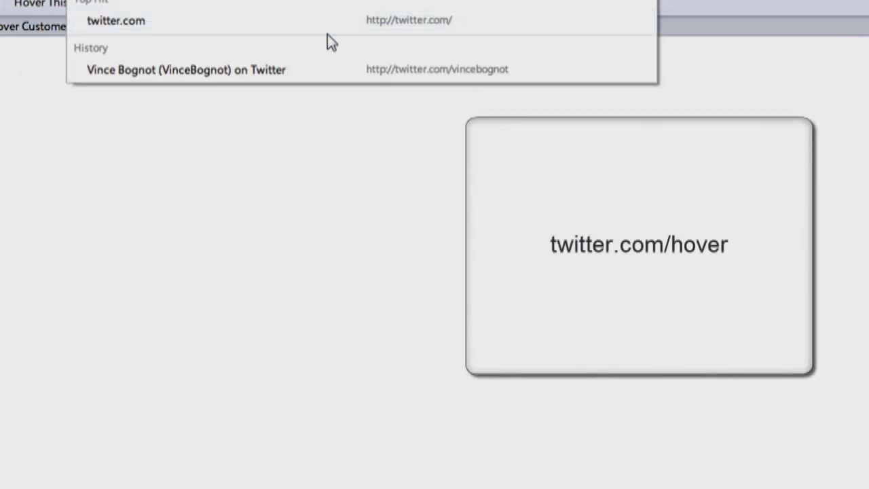
pyautogui.write('ver')
pyautogui.press('Return')
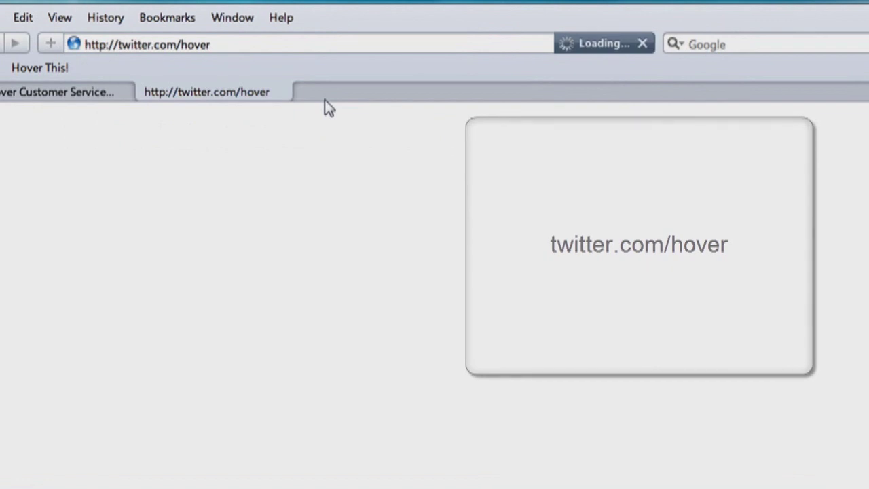